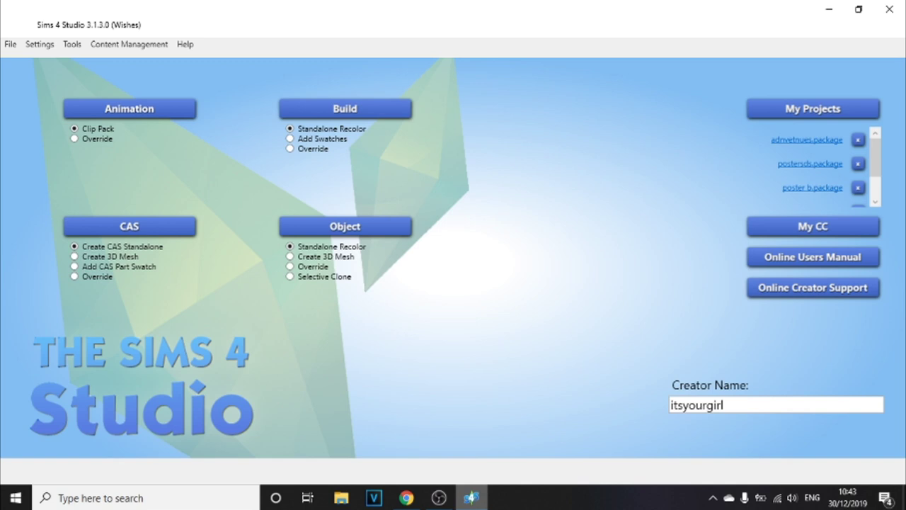
- Switch to Chrome and open the Sims 4 Studio site's registration page to examine the fields of the new forum account form
click(407, 497)
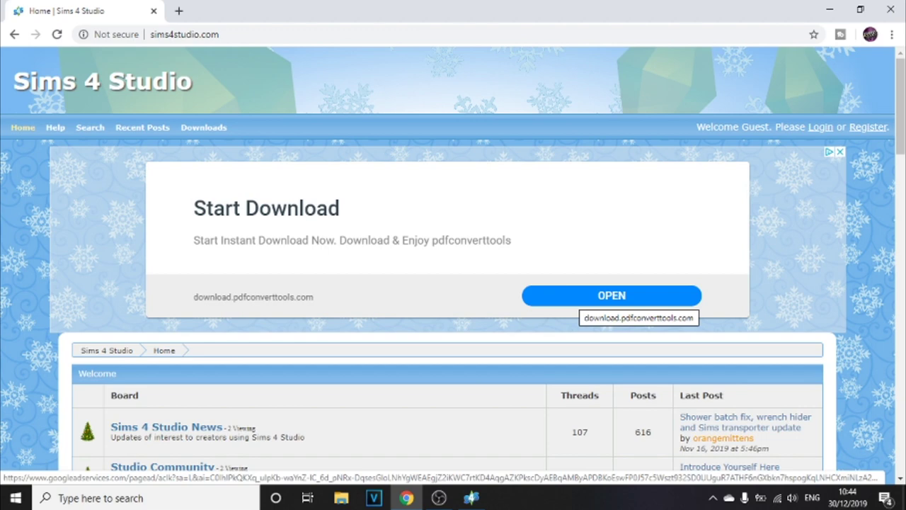
scroll(611, 297, down, 2)
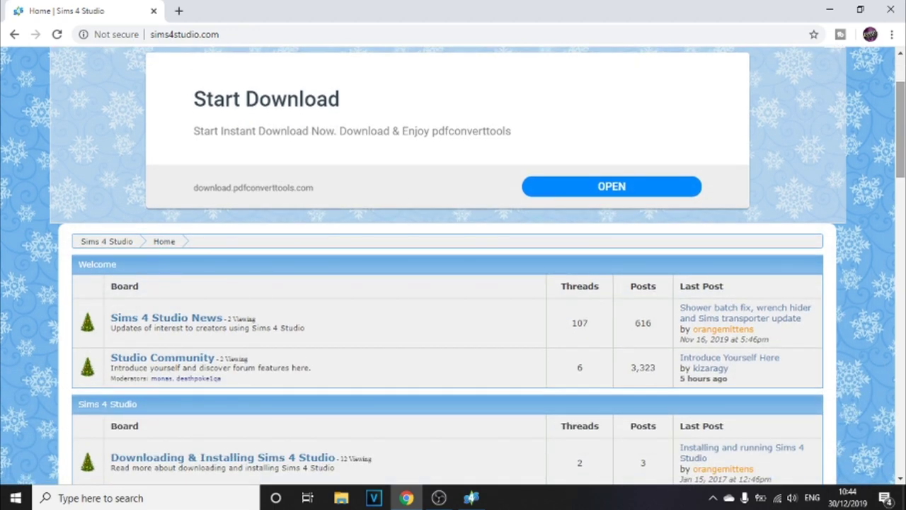
scroll(612, 297, up, 2)
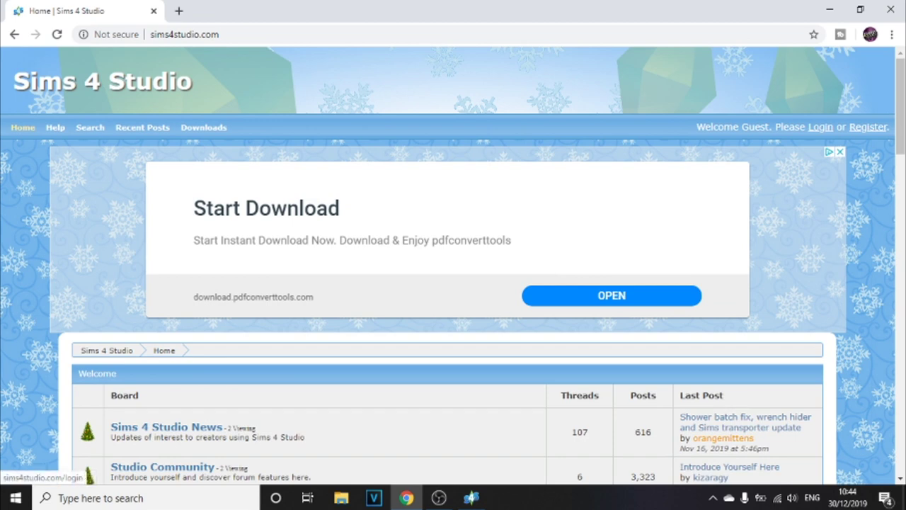
click(868, 127)
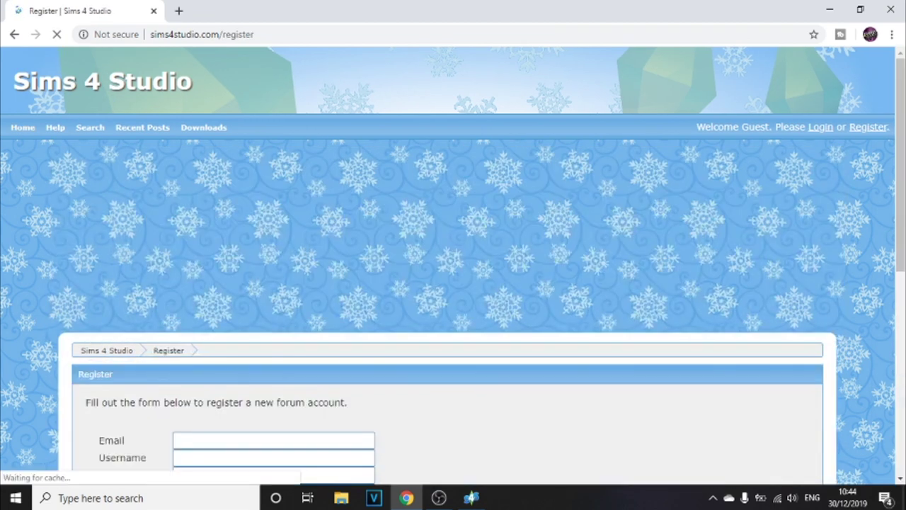
scroll(453, 265, down, 5)
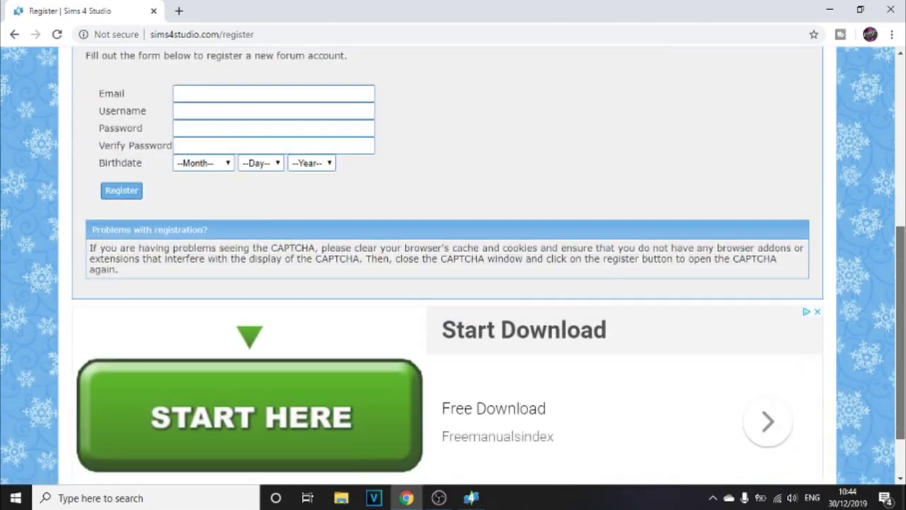
scroll(453, 265, down, 1)
scroll(453, 266, up, 5)
scroll(452, 265, down, 1)
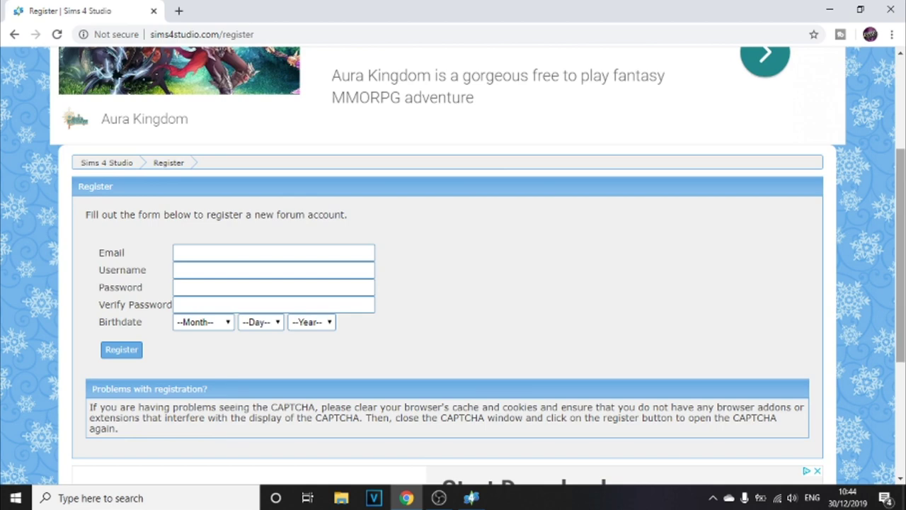
drag(900, 255, 900, 165)
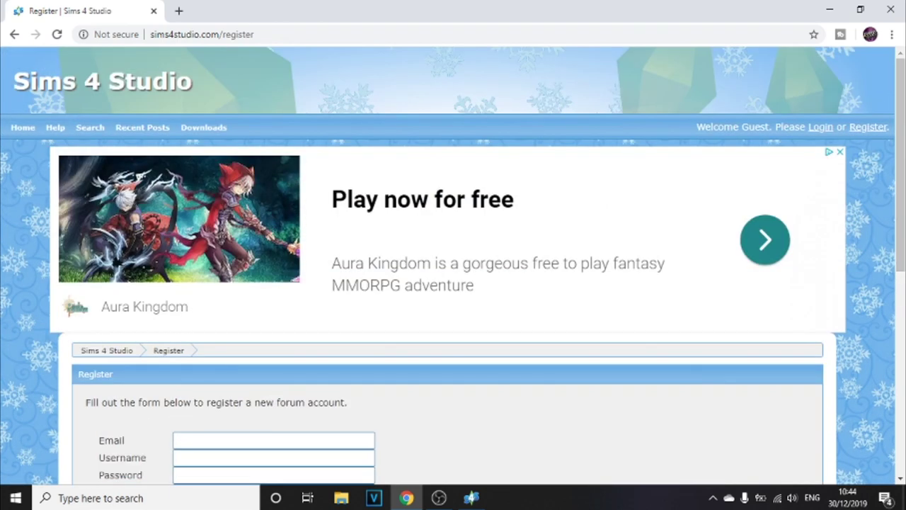
- Open the forum's login form and sign in to the existing account
click(820, 127)
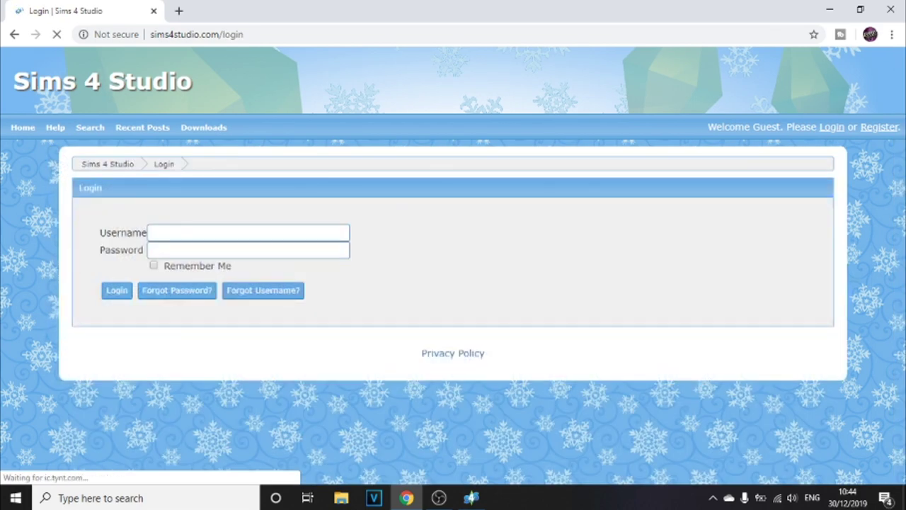
click(247, 232)
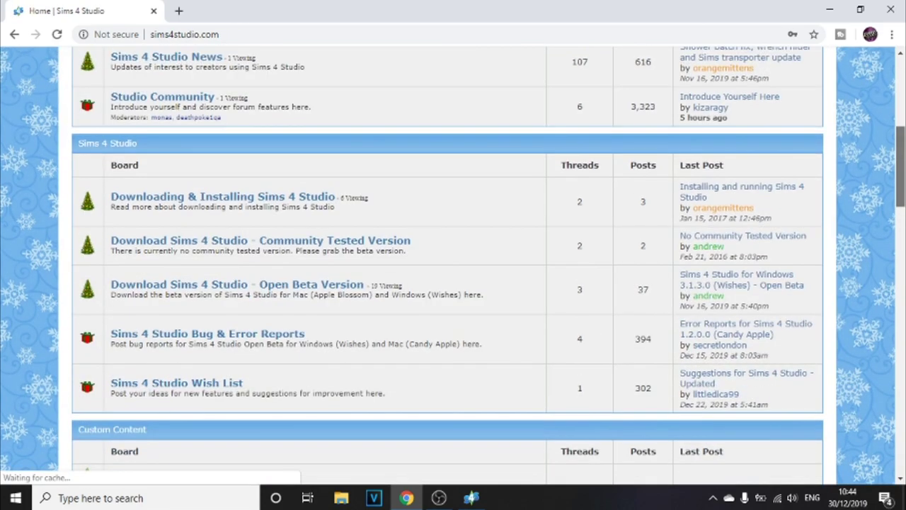
- Open the Sims 4 Studio (Wishes) page for Windows from the Downloading Sims 4 Studio thread in the Downloading & Installing board
drag(899, 167, 900, 128)
scroll(453, 264, down, 4)
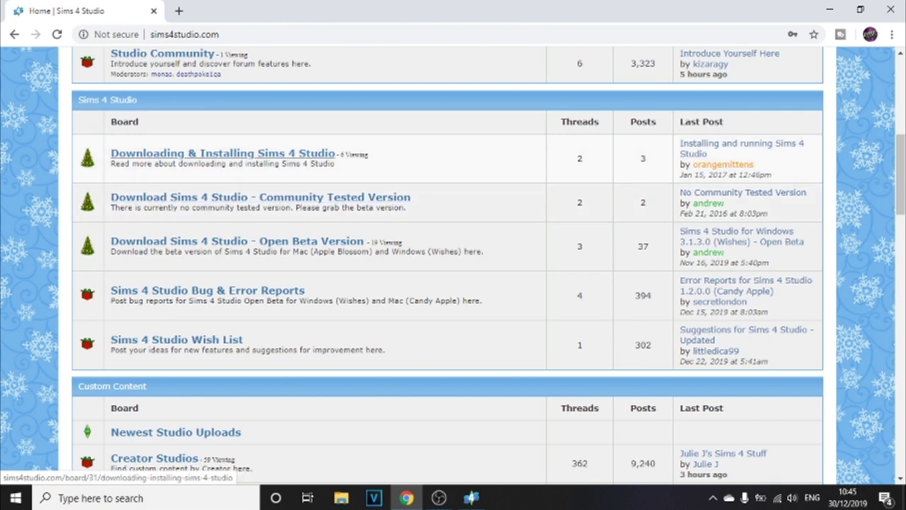
click(223, 153)
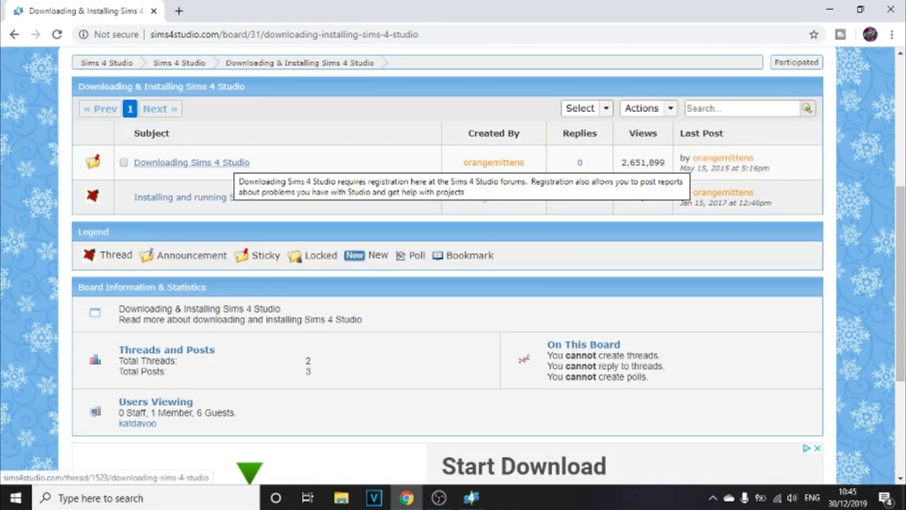
click(192, 162)
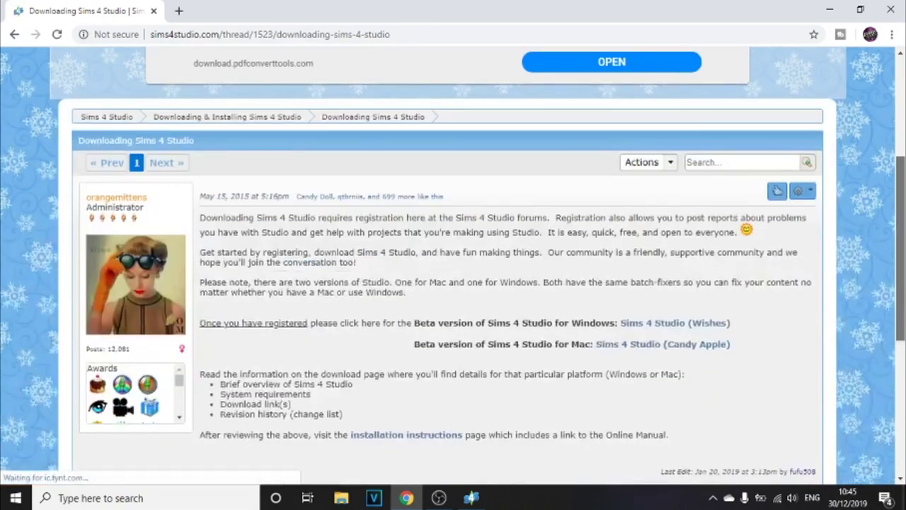
scroll(453, 266, down, 1)
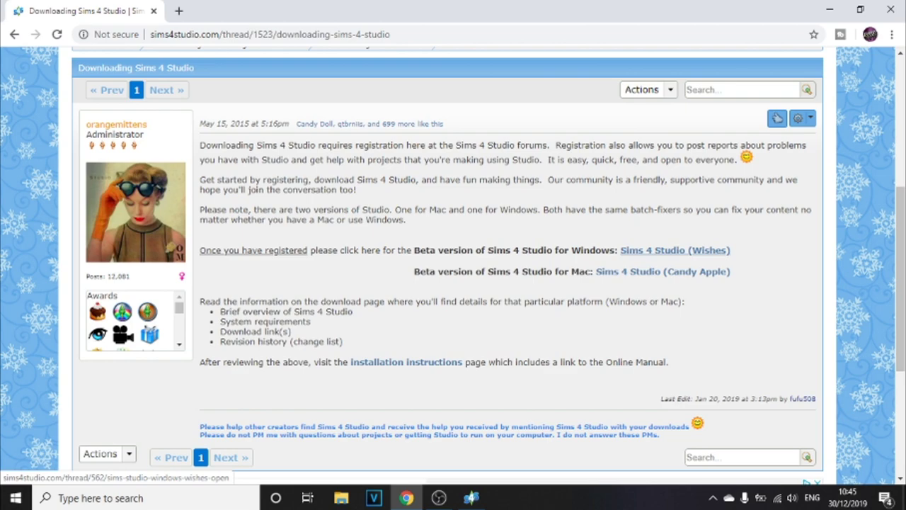
click(675, 249)
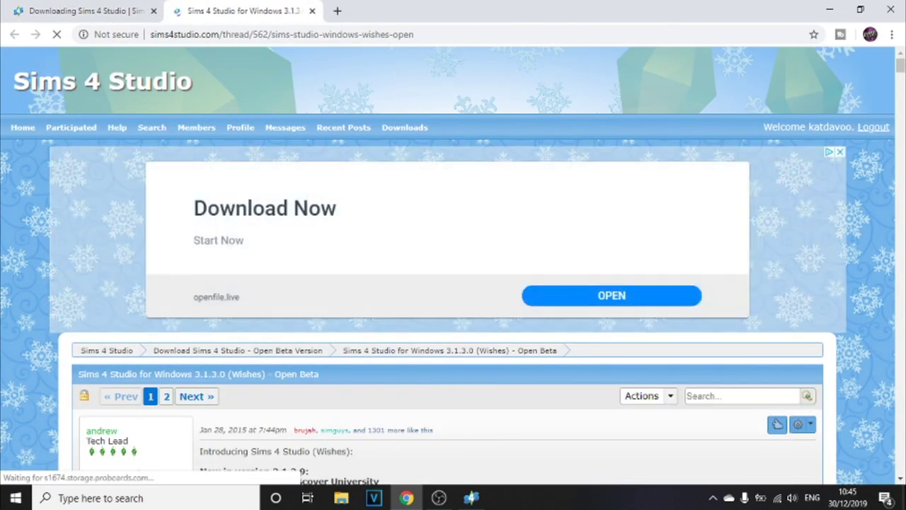
- Follow the Installer link in the thread's Download section and download InstallSims4Studio_v3.1.3.0 (Wishes).exe from Google Drive
scroll(453, 266, down, 5)
scroll(452, 266, down, 1)
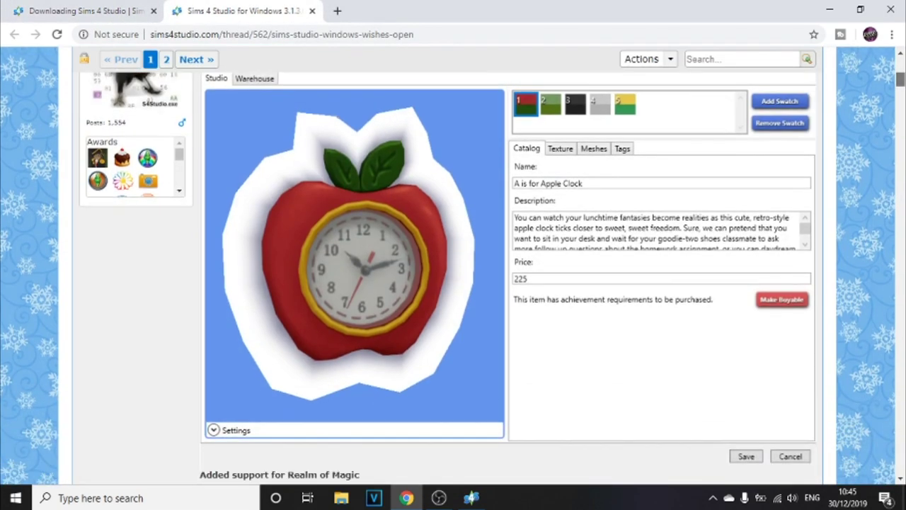
scroll(453, 266, down, 14)
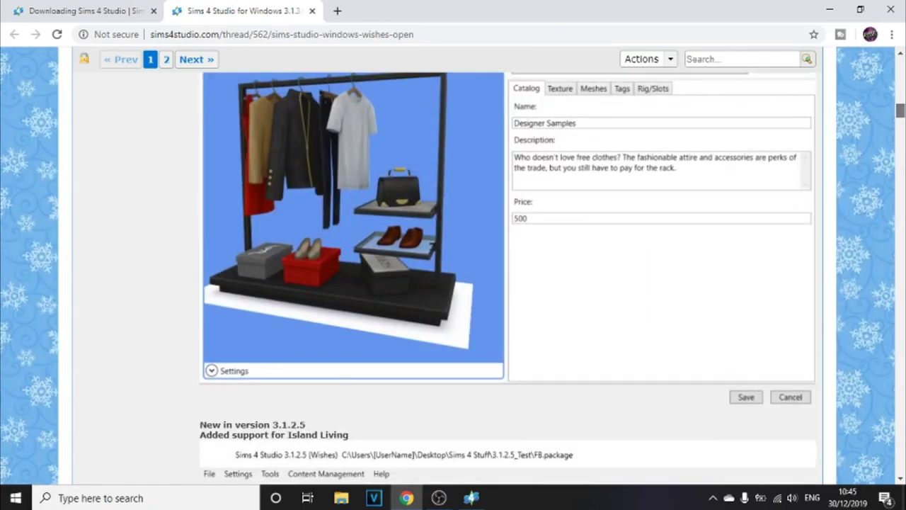
scroll(453, 266, down, 15)
scroll(453, 266, down, 15)
scroll(453, 266, down, 4)
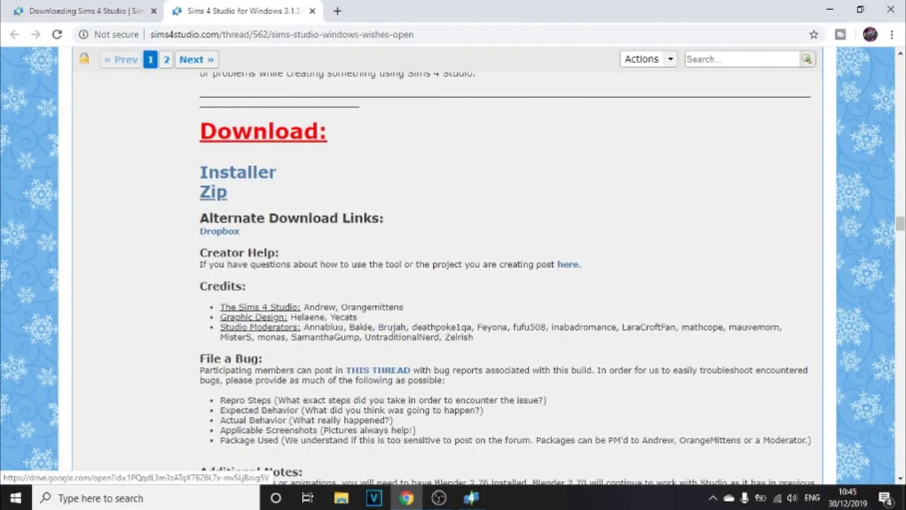
click(238, 172)
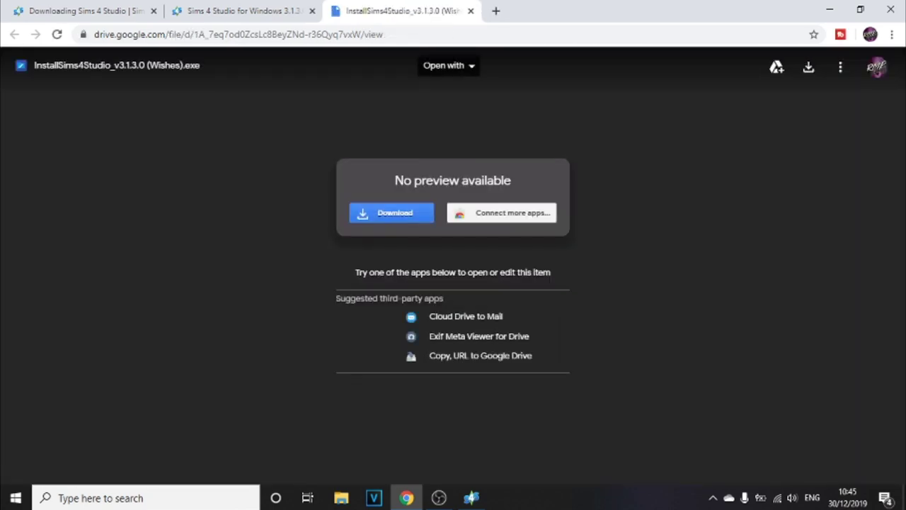
click(391, 212)
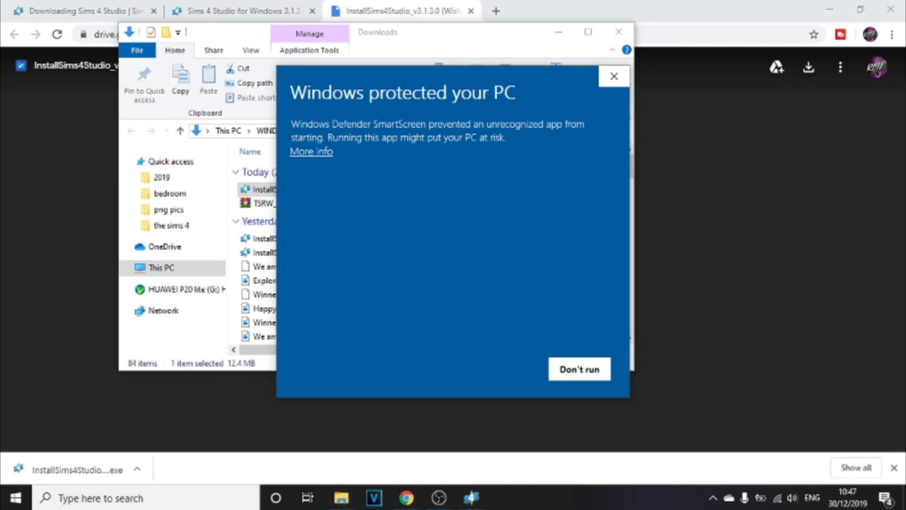
- Allow the downloaded Sims 4 Studio installer to run anyway despite the SmartScreen block, and close the Downloads folder window
click(310, 152)
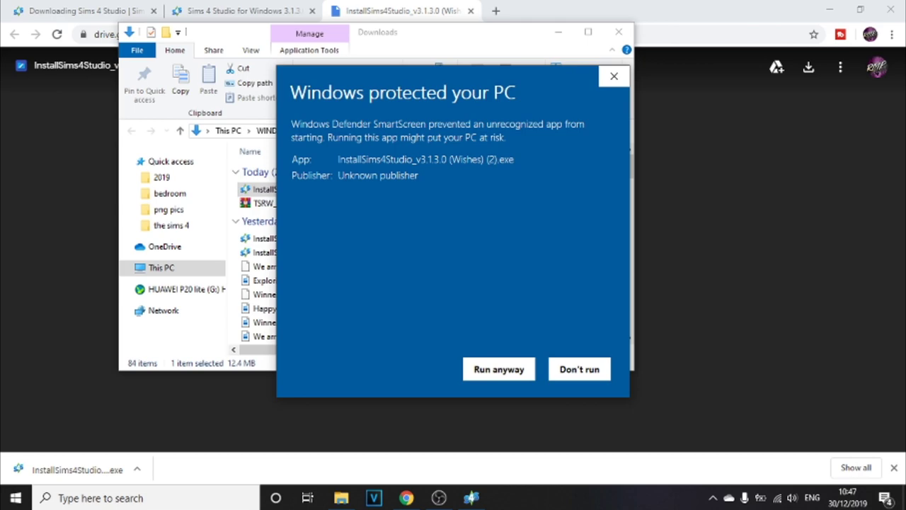
click(498, 369)
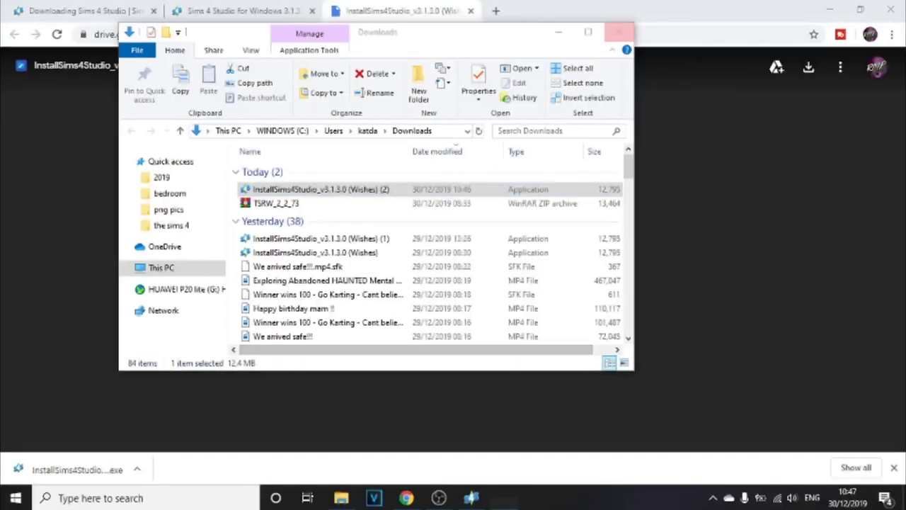
click(618, 32)
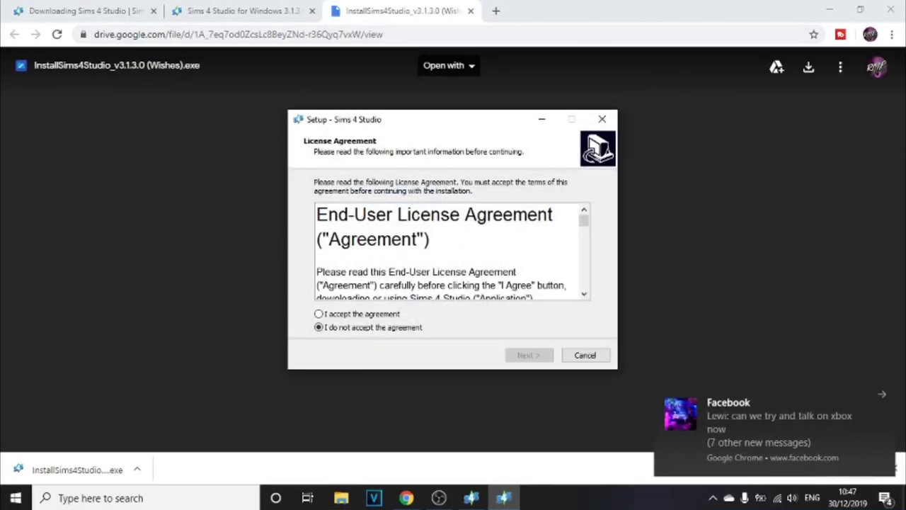
- Accept the Sims 4 Studio license agreement, advance through the setup wizard, and exit the setup
click(882, 393)
click(319, 313)
click(528, 354)
click(528, 354)
key(Escape)
key(y)
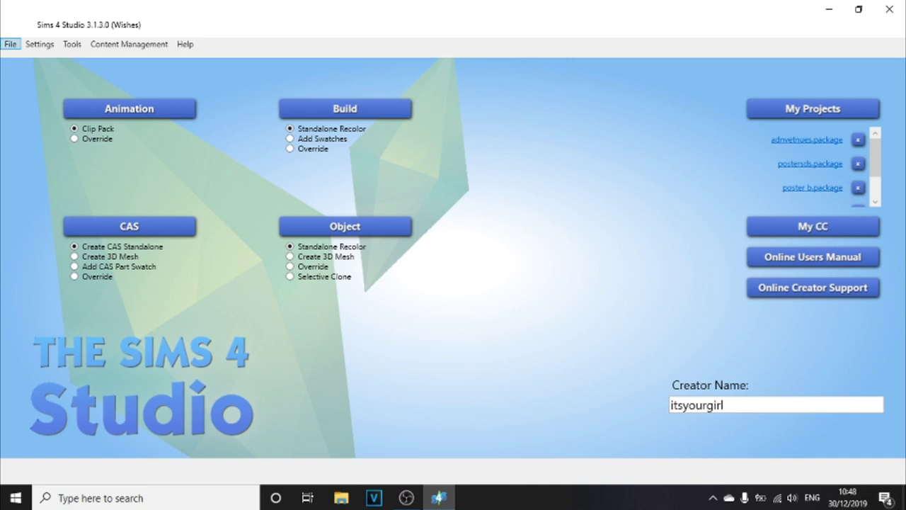
- Open the Sims 4 Studio settings and start browsing for the Sims 4 Path folder
click(11, 44)
click(39, 44)
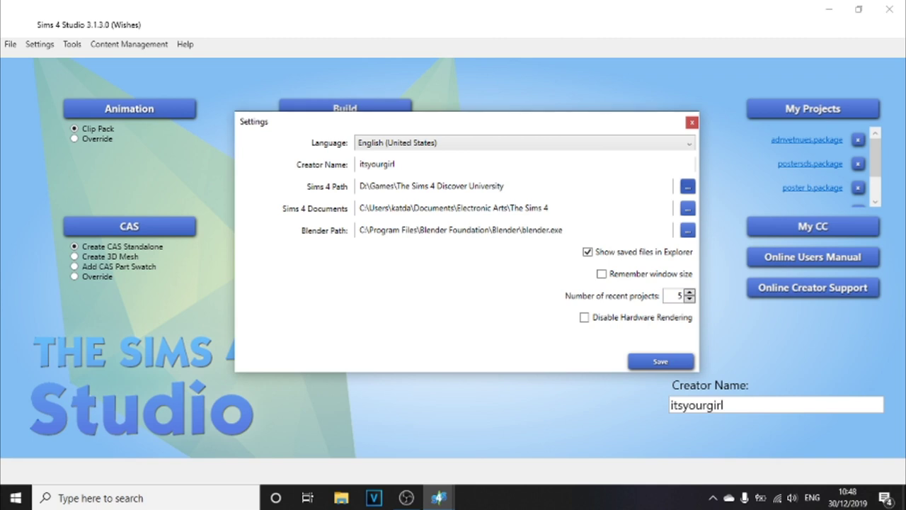
click(686, 186)
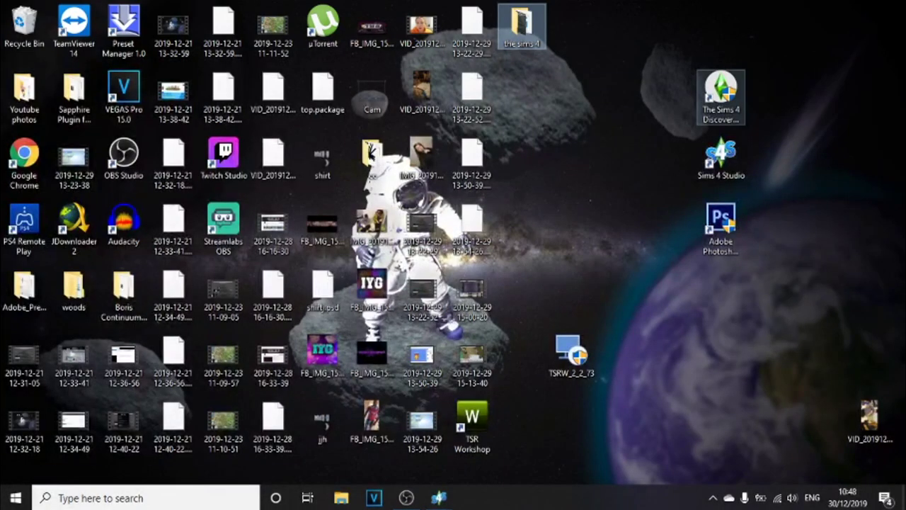
- Open the file location of The Sims 4 Discover University desktop shortcut and trace its parent folders up to the drive
right_click(720, 114)
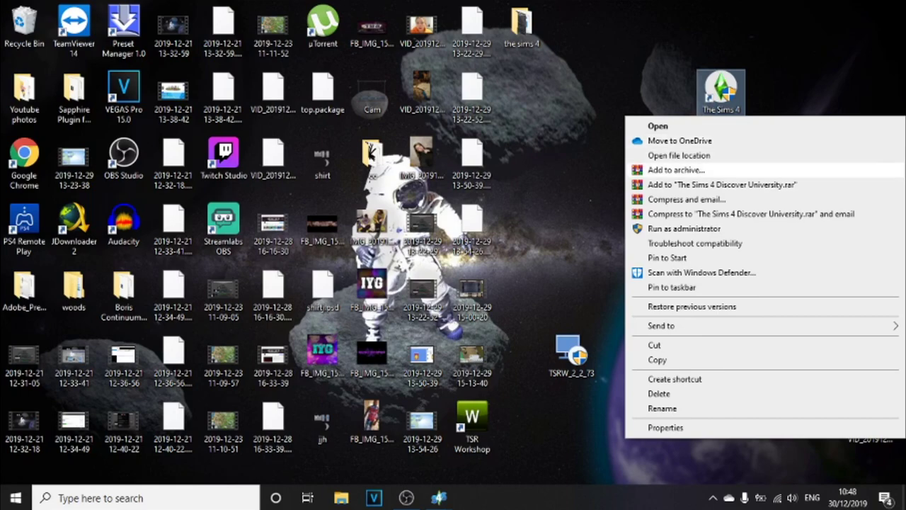
click(720, 92)
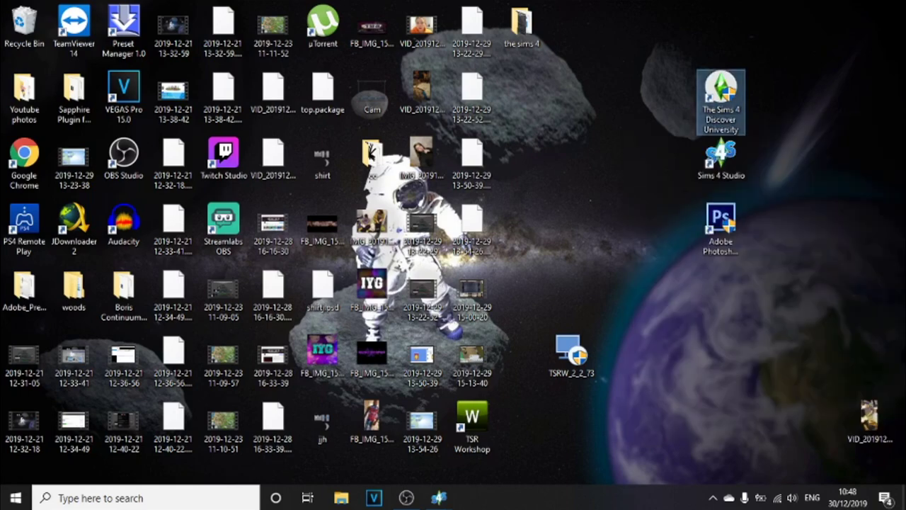
right_click(720, 75)
click(679, 115)
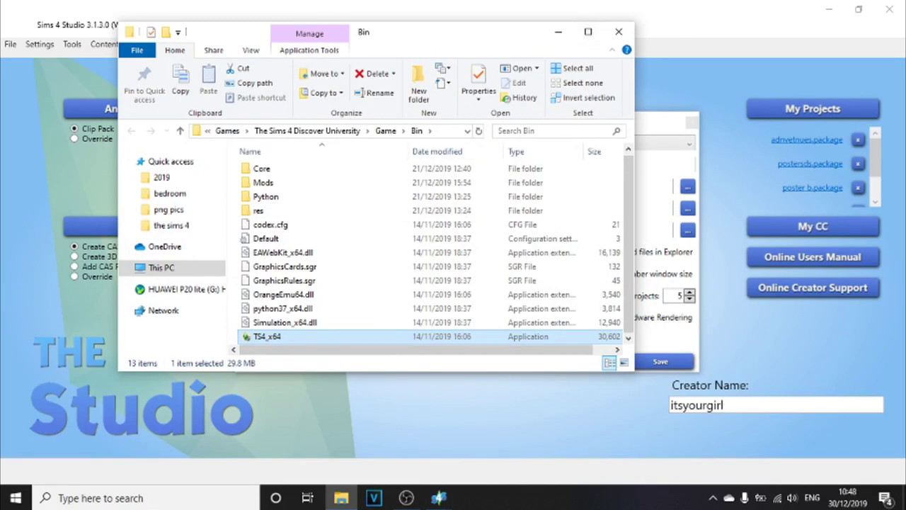
click(307, 130)
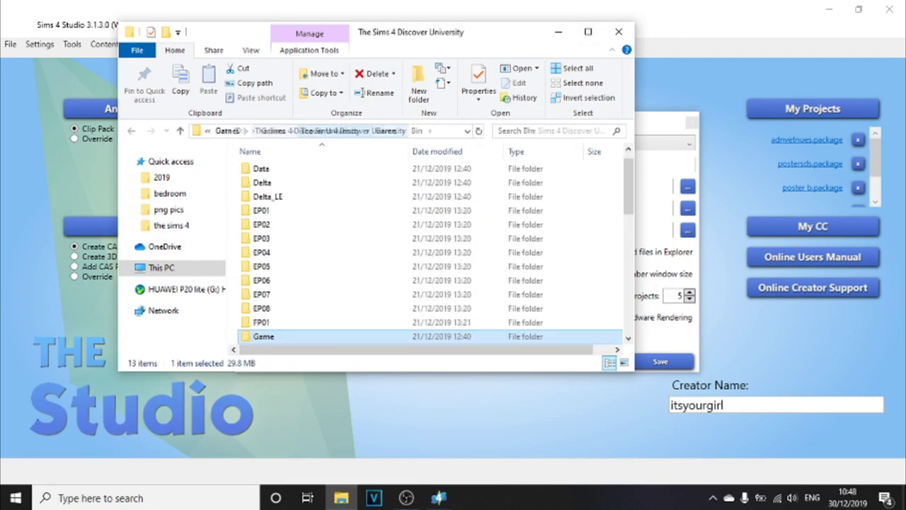
click(277, 130)
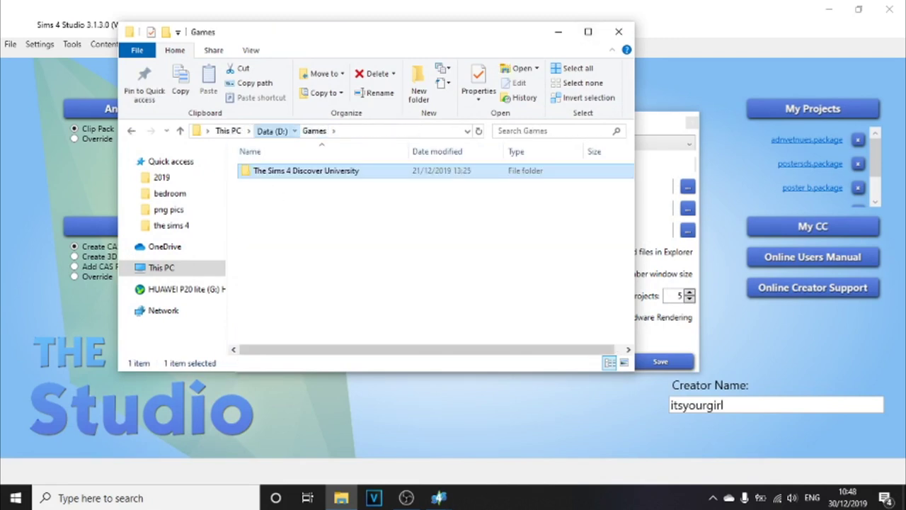
click(272, 130)
click(618, 31)
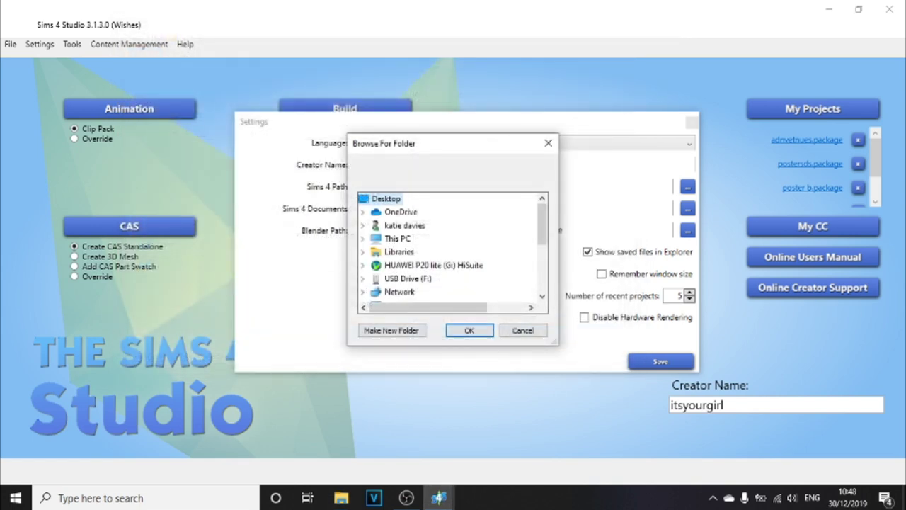
- Set the Sims 4 Path to D:\Games\The Sims 4 Discover University, save the settings and close the dialog
mouse_move(542, 224)
mouse_down()
mouse_move(542, 254)
mouse_move(542, 233)
mouse_up()
click(402, 225)
click(412, 265)
click(421, 251)
click(472, 238)
click(468, 330)
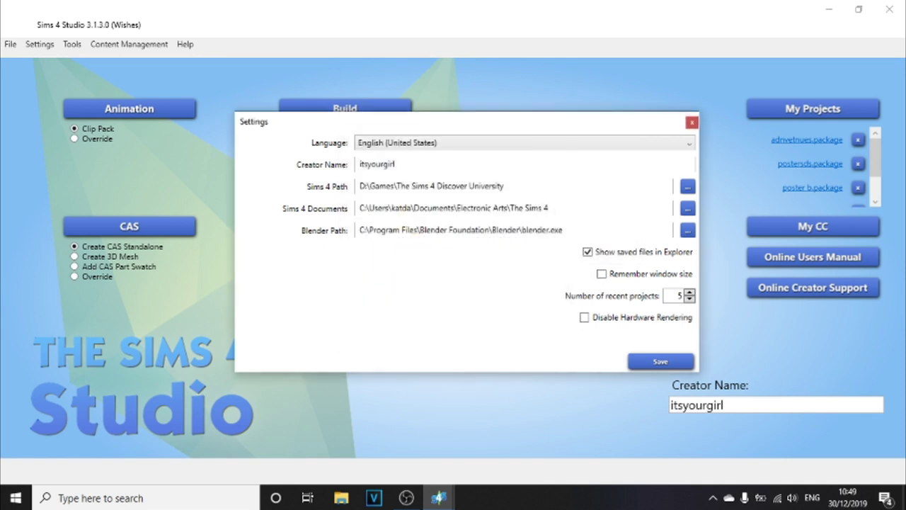
click(660, 361)
click(485, 285)
click(692, 123)
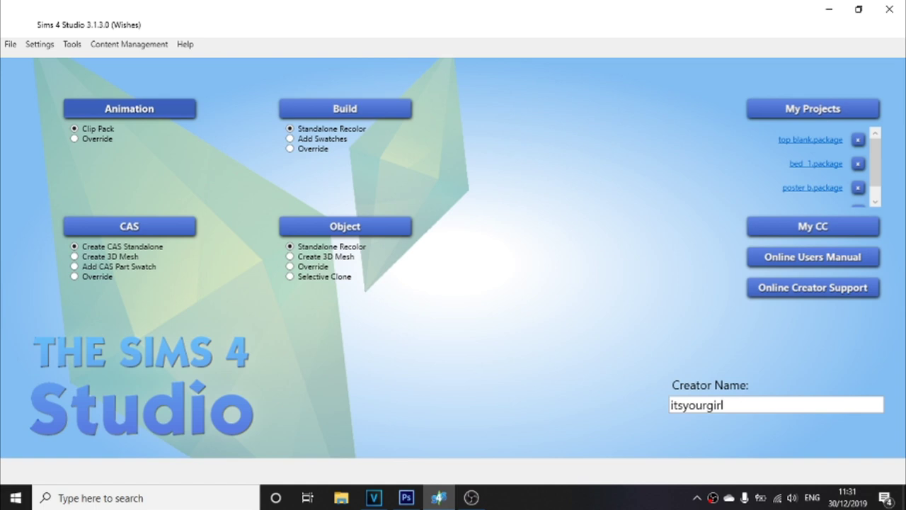
- Start a Build project as a Standalone Recolor and filter the catalog to the Floor type
click(344, 109)
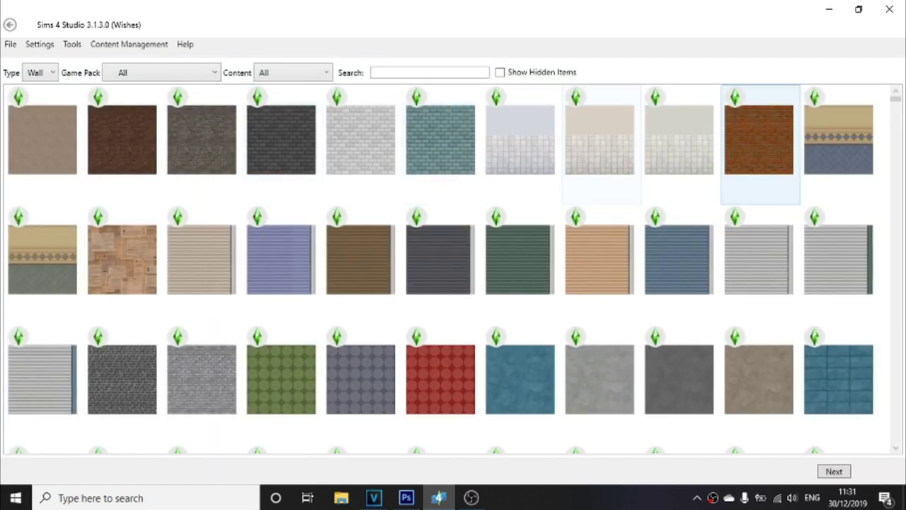
click(40, 72)
click(40, 103)
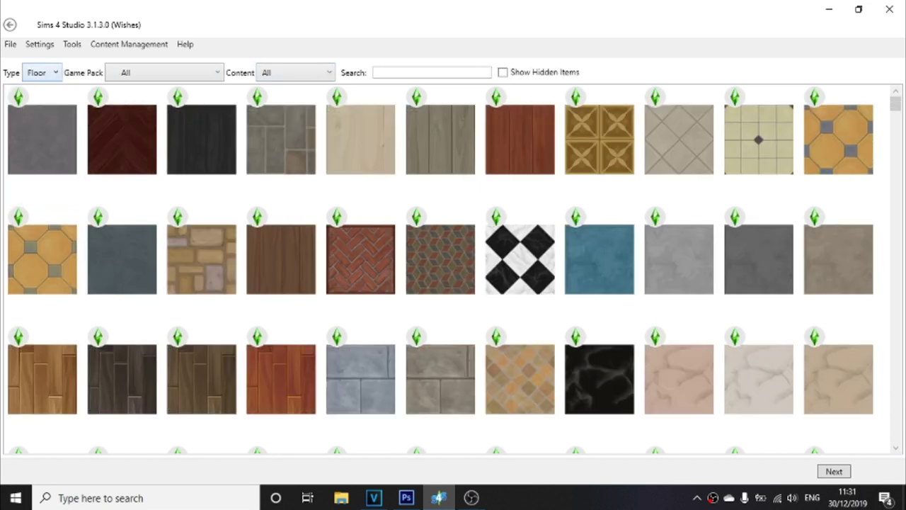
- Browse the Roof, Foundation, Terrain and Wall build catalogs, and return to the start page
click(40, 72)
click(36, 119)
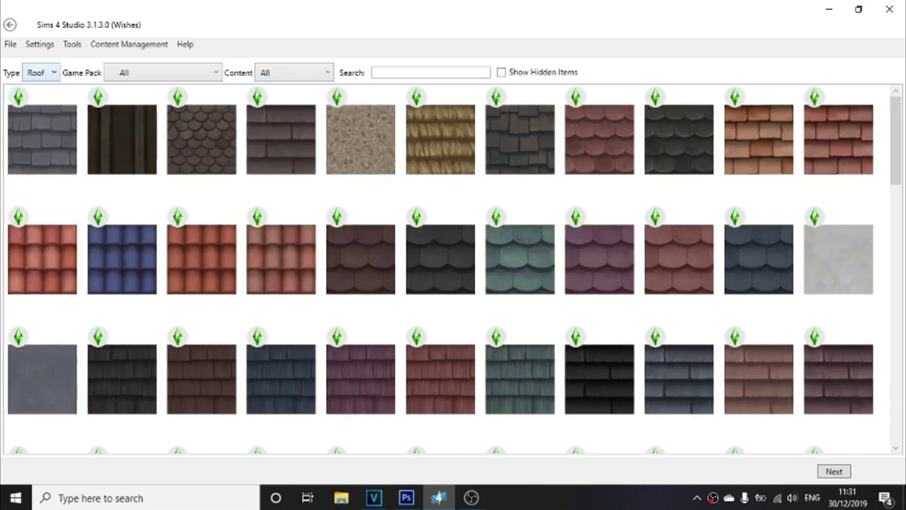
click(40, 72)
click(41, 136)
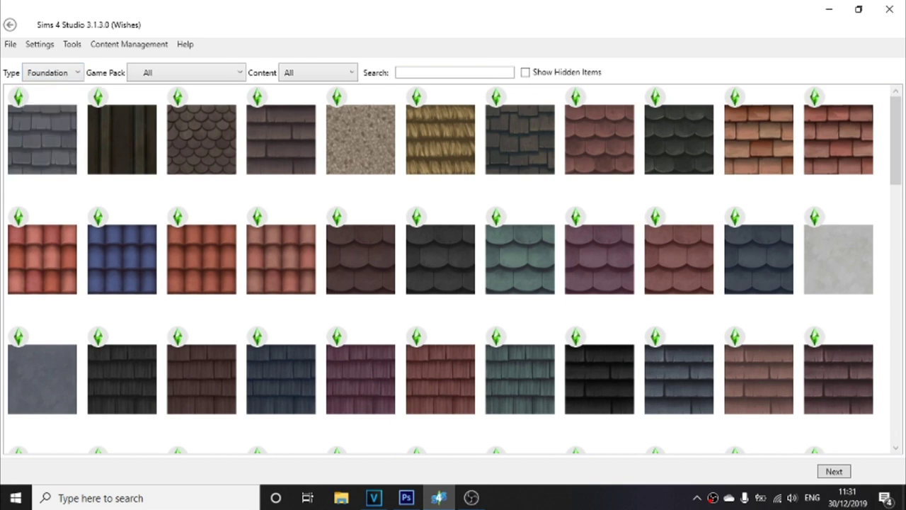
click(40, 73)
click(37, 152)
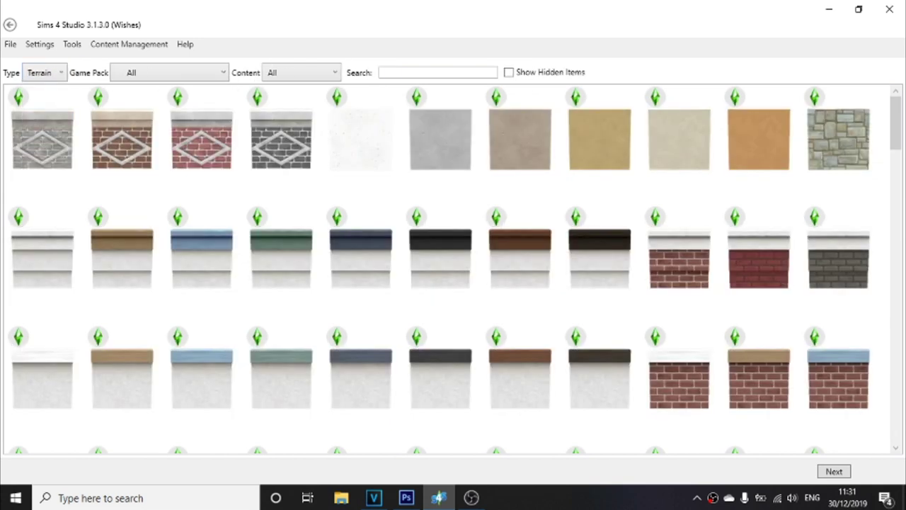
click(40, 72)
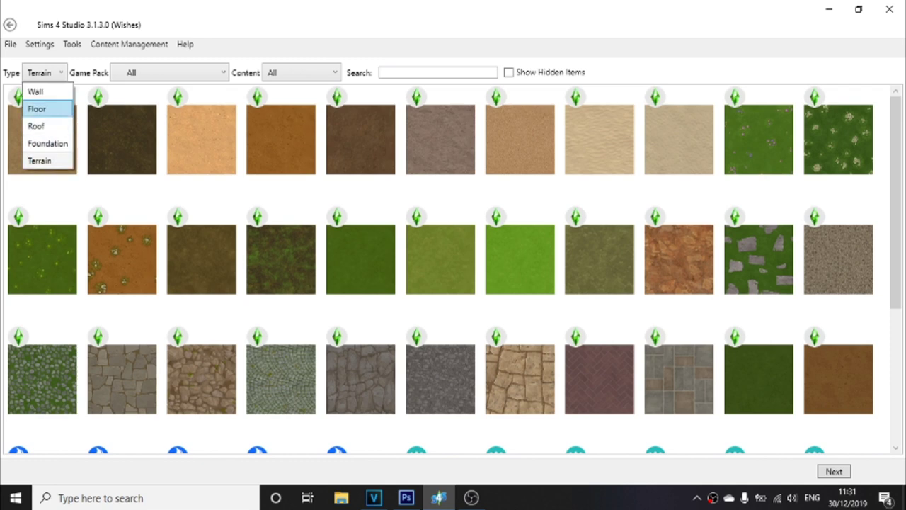
click(36, 87)
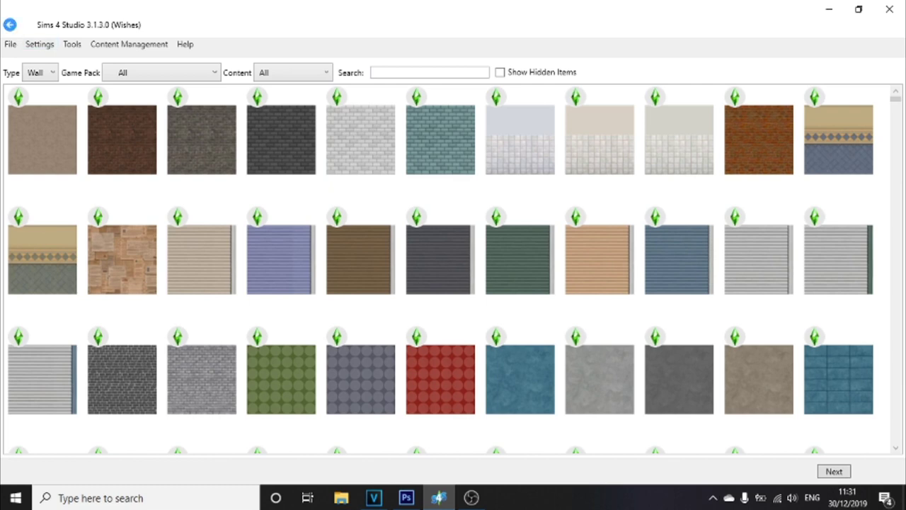
click(9, 25)
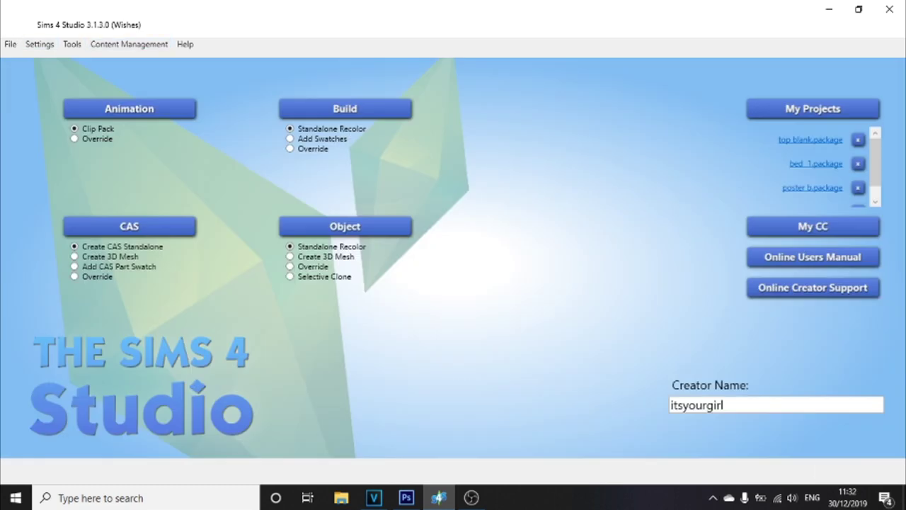
- Start a CAS project as Create 3D Mesh and look through its species, gender, age and part type filters and the item catalog
click(74, 256)
click(129, 225)
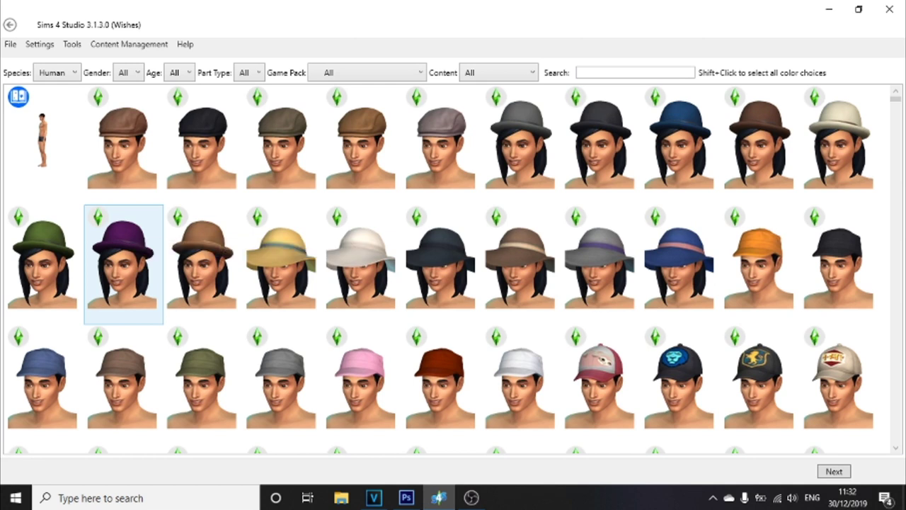
click(57, 73)
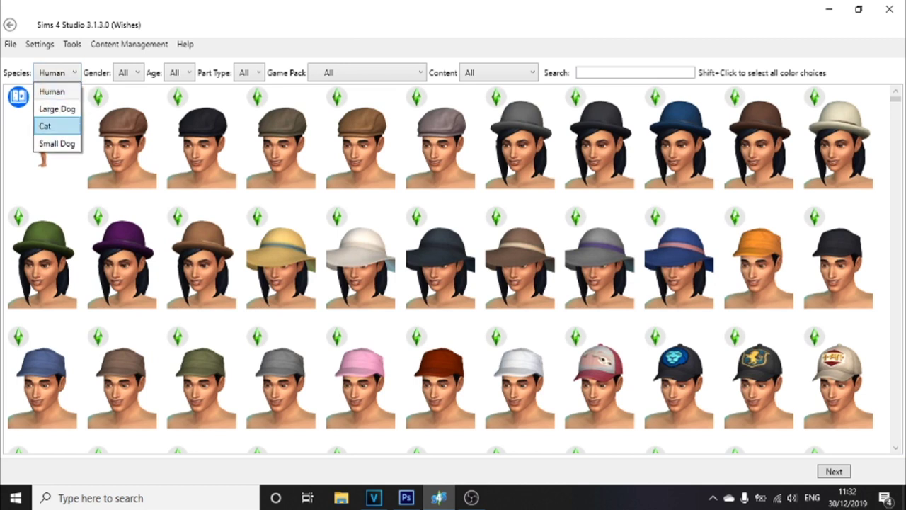
click(57, 92)
click(128, 72)
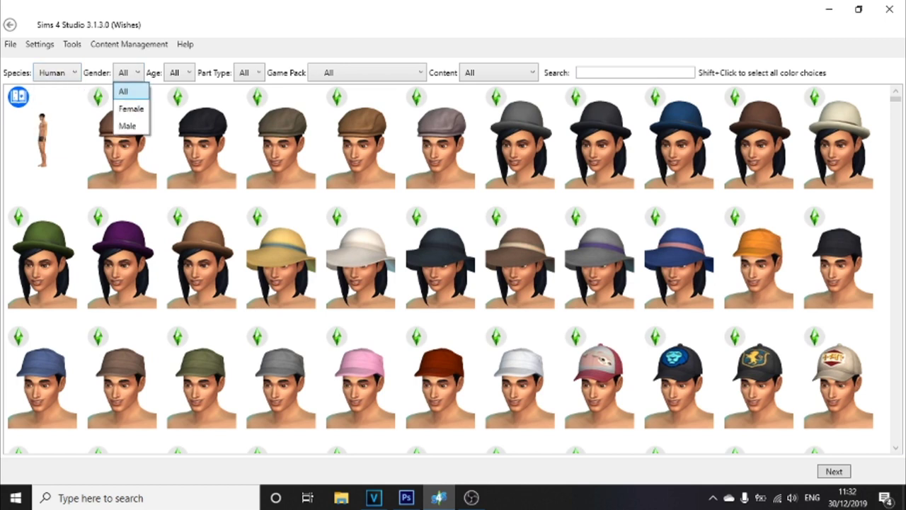
click(123, 92)
click(179, 72)
click(174, 91)
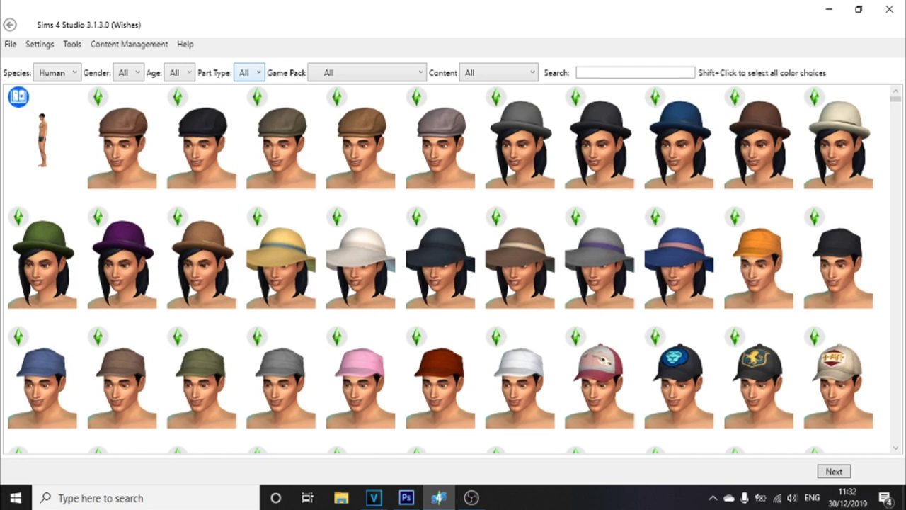
click(248, 72)
click(245, 91)
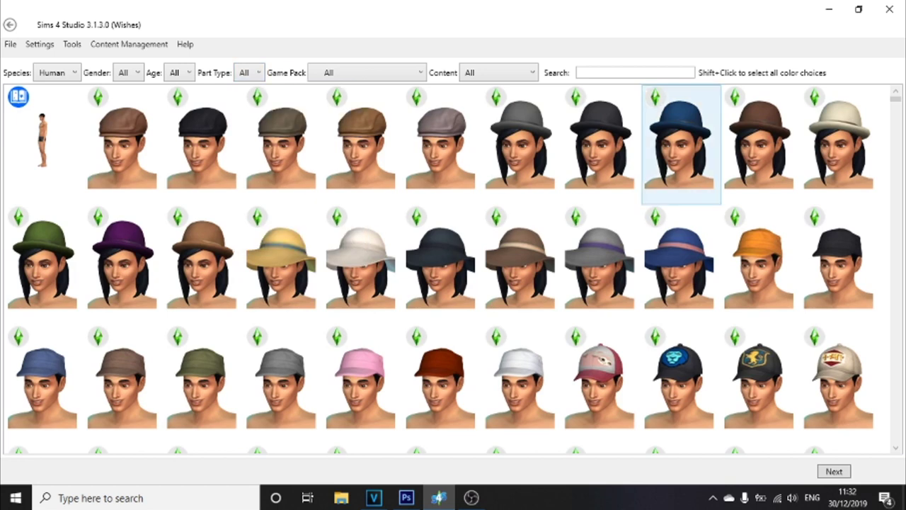
drag(894, 99, 895, 412)
scroll(453, 269, down, 10)
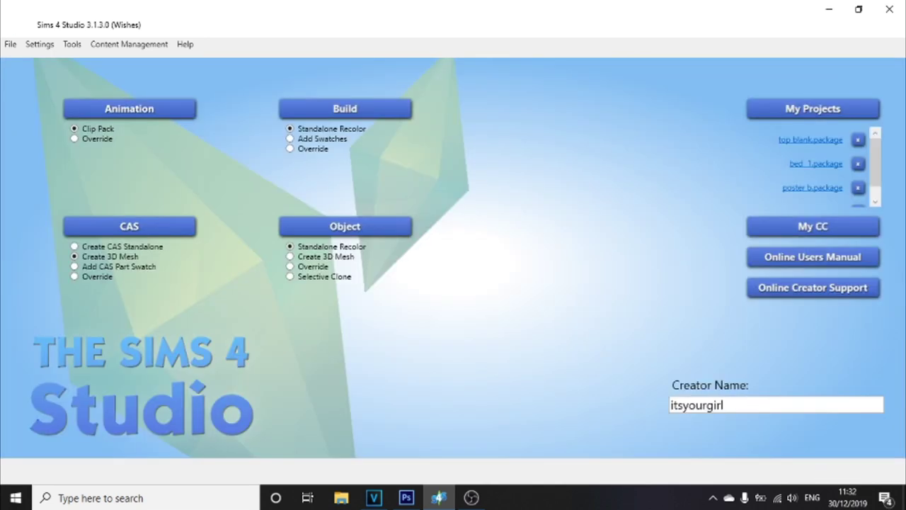
- Start an Object project as Create 3D Mesh, search the catalog for "toddler" and select the toddler bed
click(289, 256)
click(344, 226)
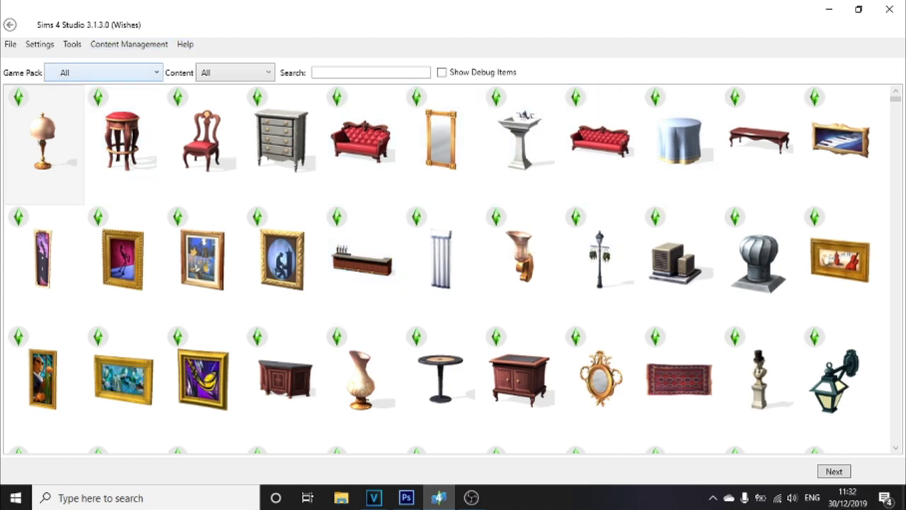
click(103, 72)
click(235, 72)
click(235, 72)
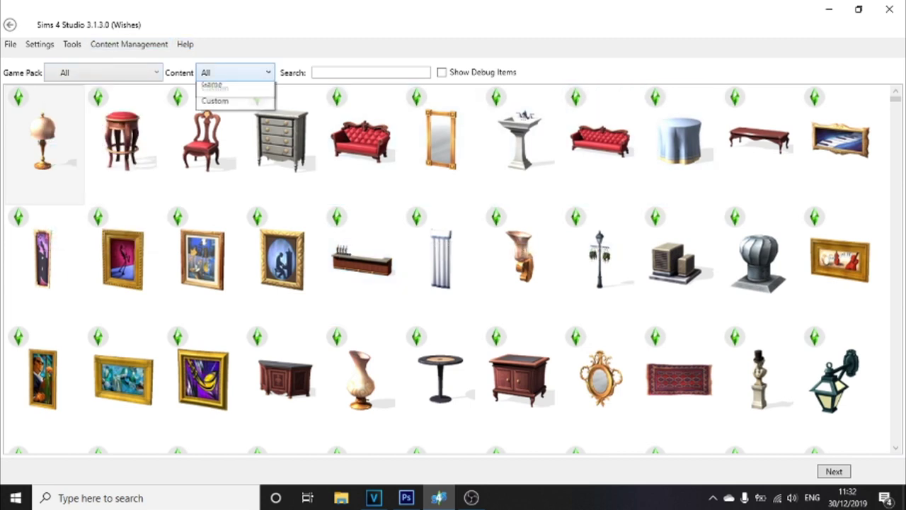
click(370, 72)
click(370, 72)
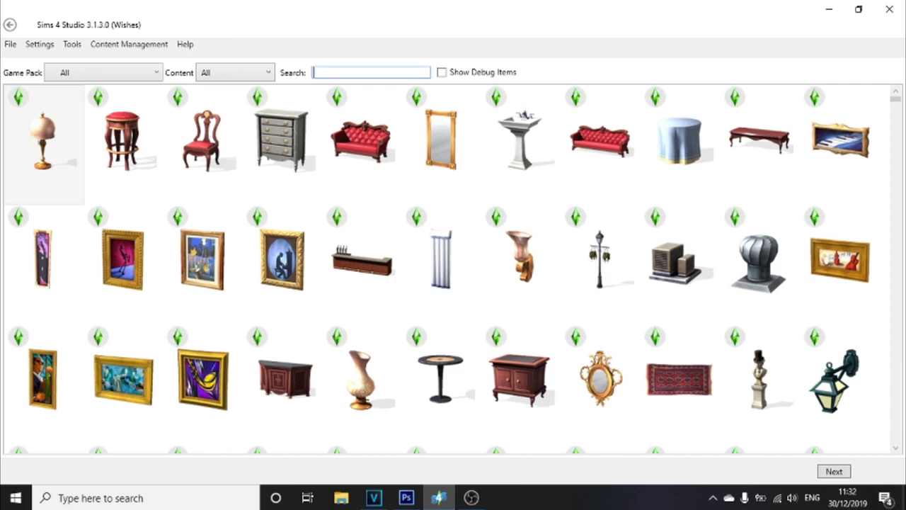
text(toddler)
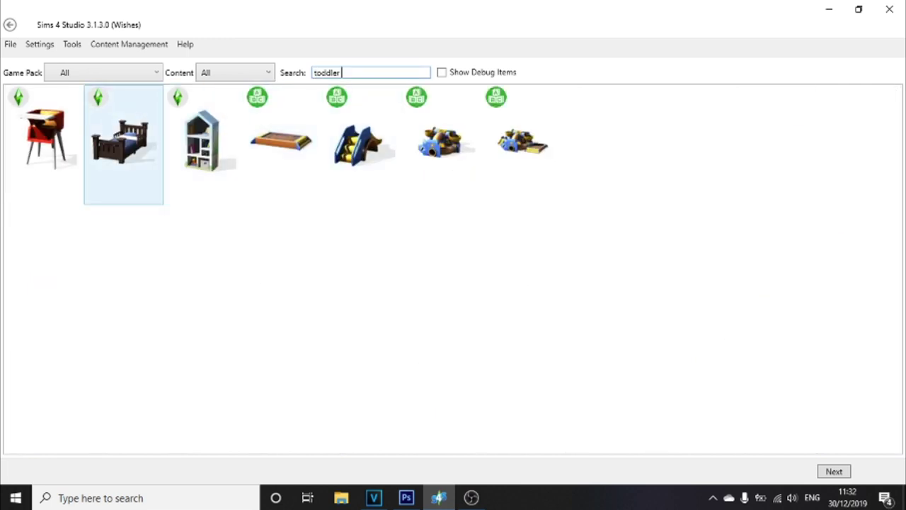
click(122, 141)
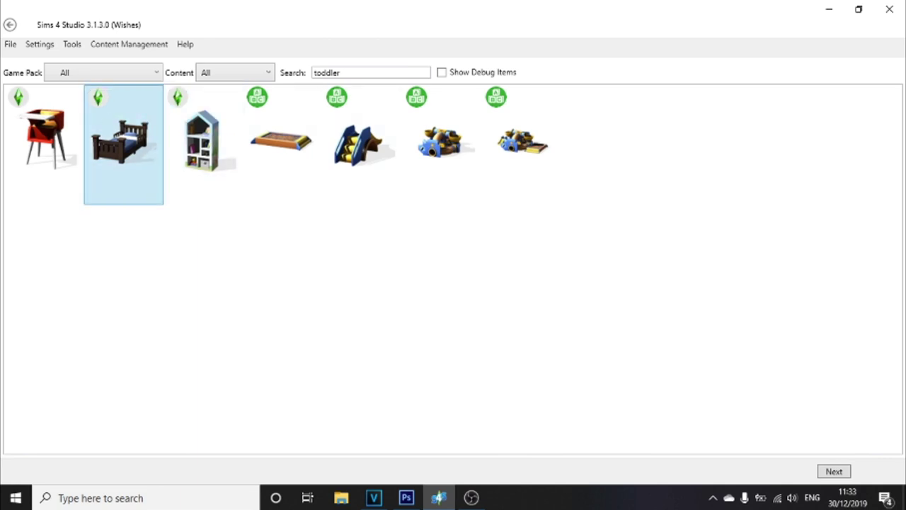
- Create the project package from the selected bed and save it as "toddler bed 1" in the cc\bedroom folder
click(834, 471)
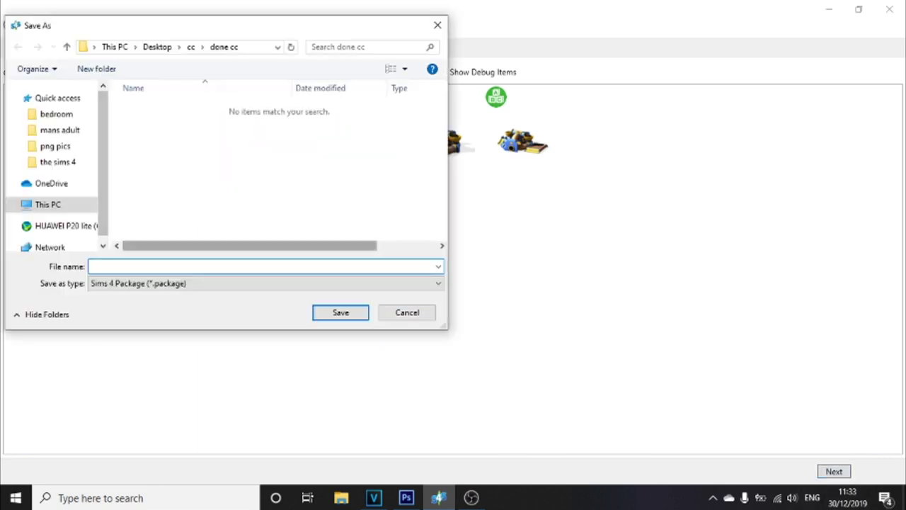
click(191, 47)
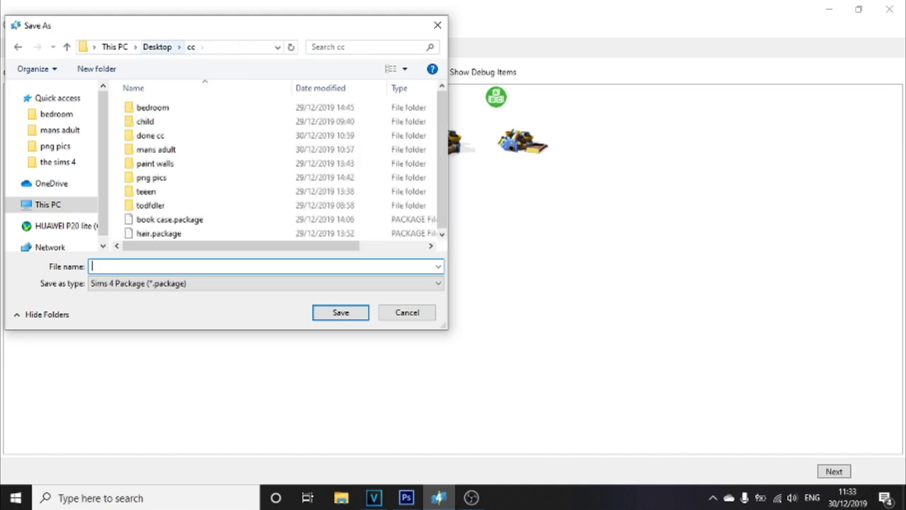
double_click(148, 107)
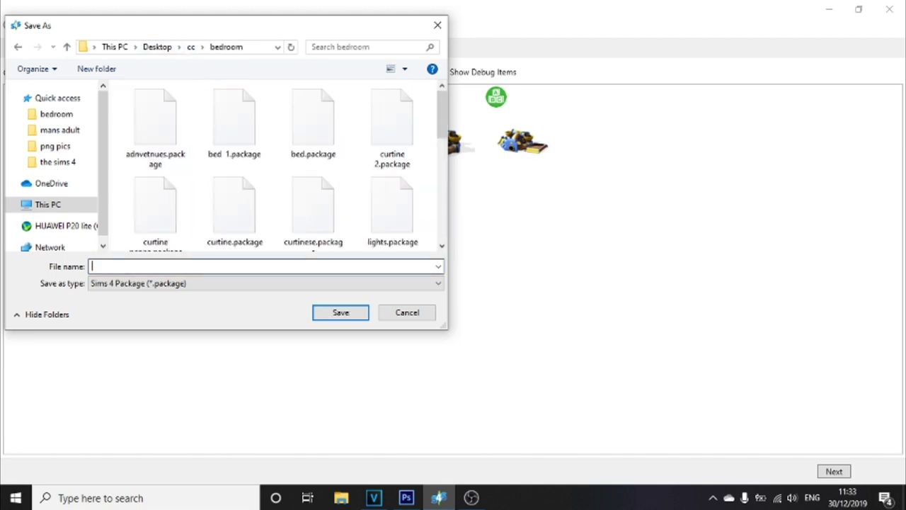
text(toddler bed 1)
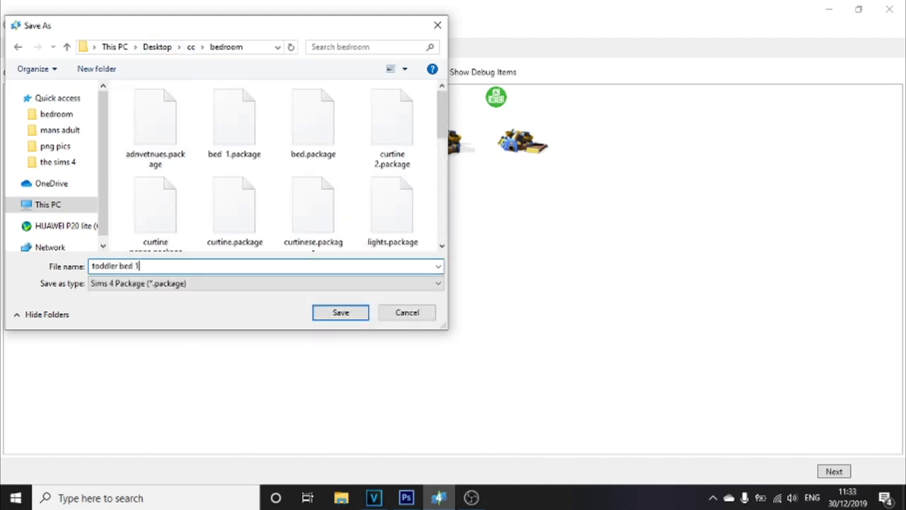
key(Return)
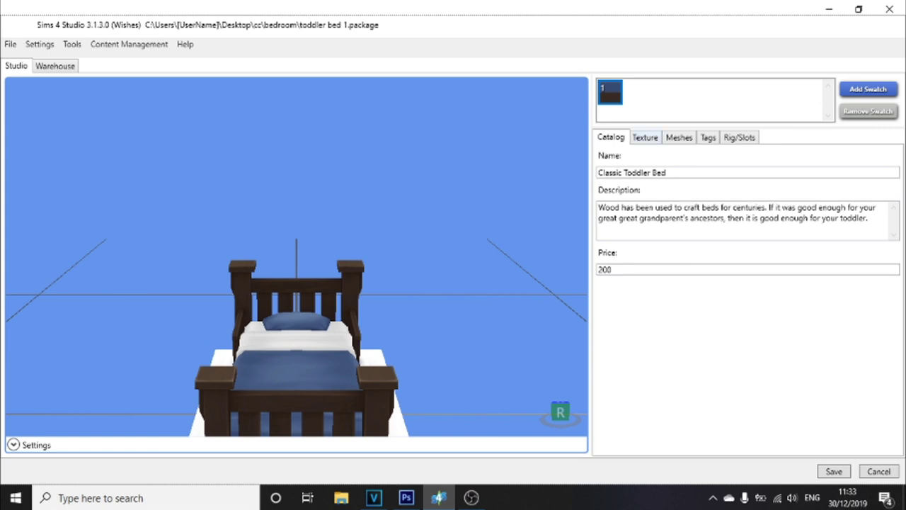
- Review the bed's texture, mesh, tag and rig settings, and export its texture as the PNG "toddler bed 1" in the bedroom folder
click(644, 136)
click(678, 137)
click(708, 137)
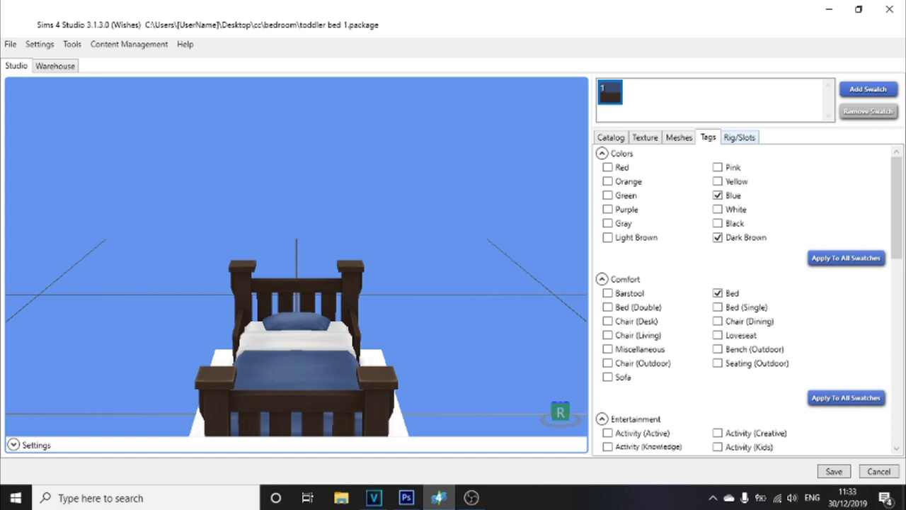
click(739, 138)
click(644, 137)
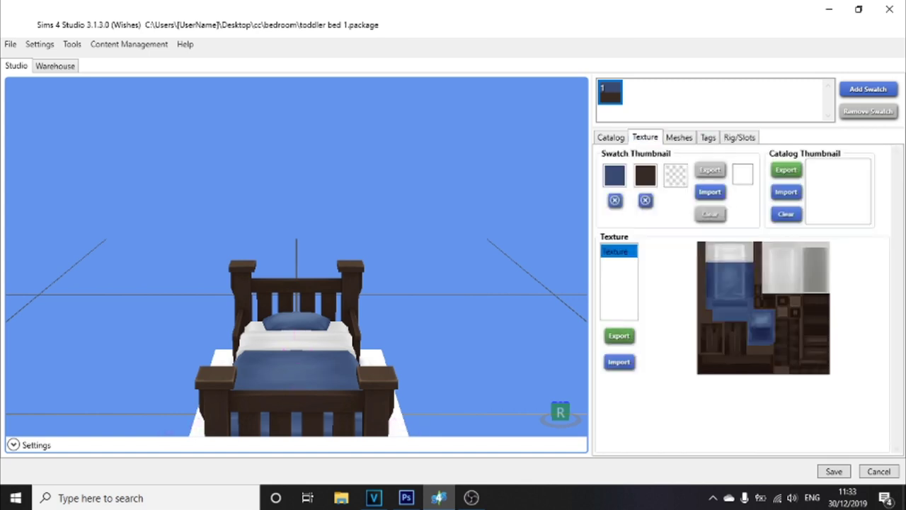
click(619, 335)
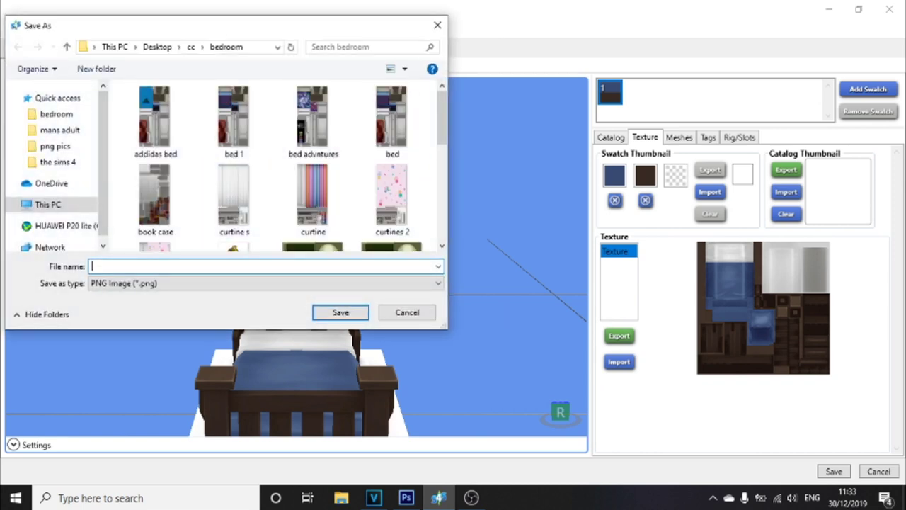
text(t)
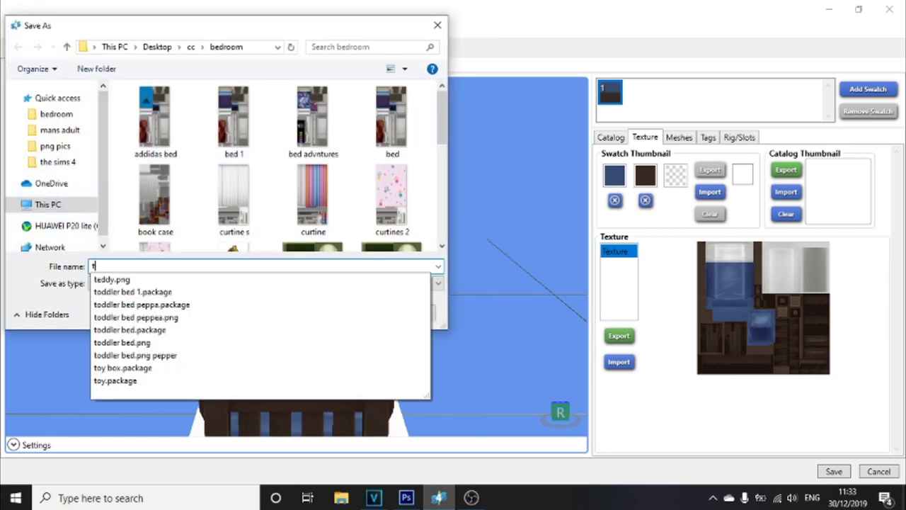
text(oddler bed 1)
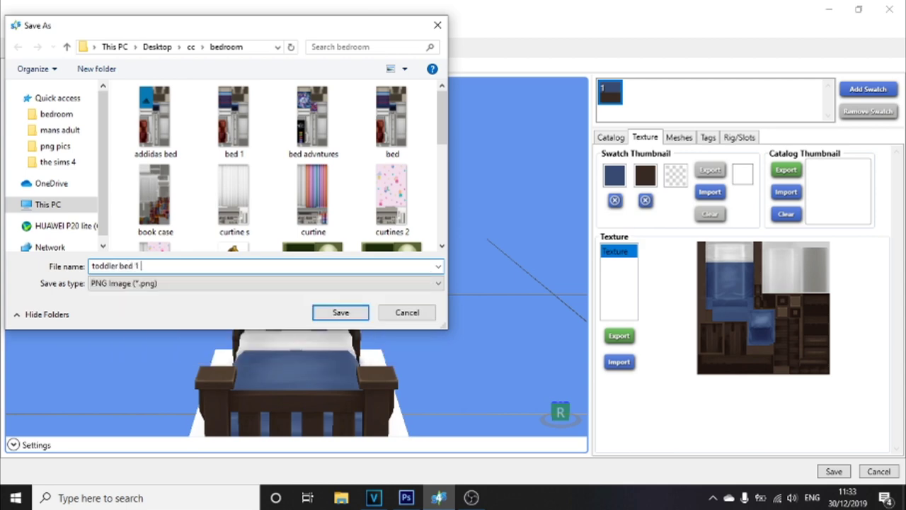
key(Return)
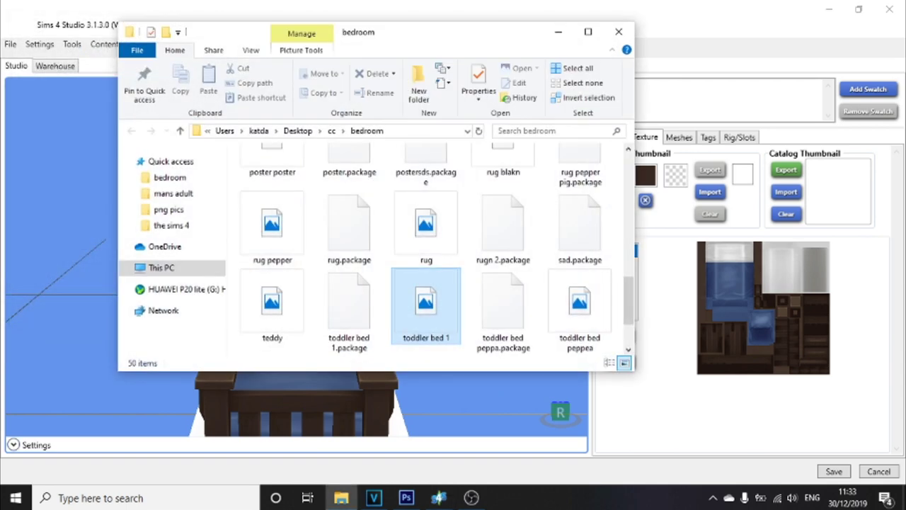
- Switch to Photoshop and open the toddler bed 1 image from the cc\bedroom folder
click(406, 497)
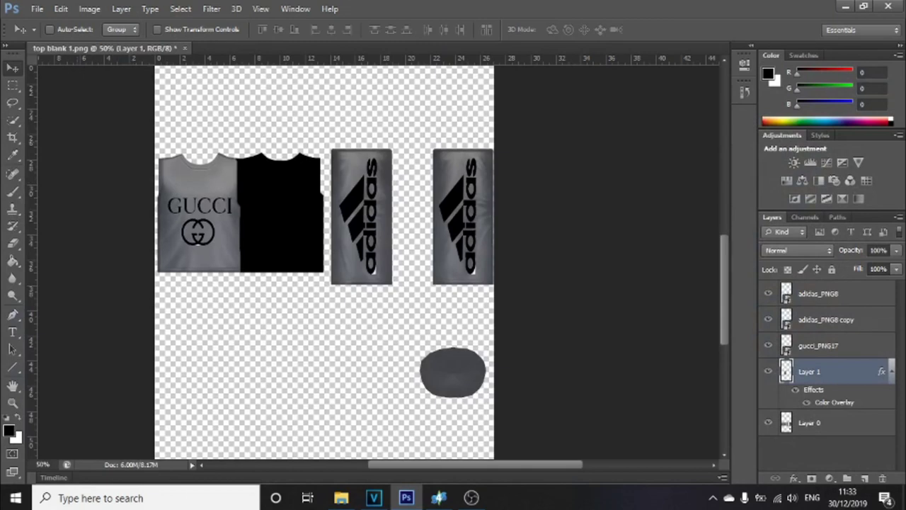
click(37, 8)
mouse_move(61, 9)
click(42, 32)
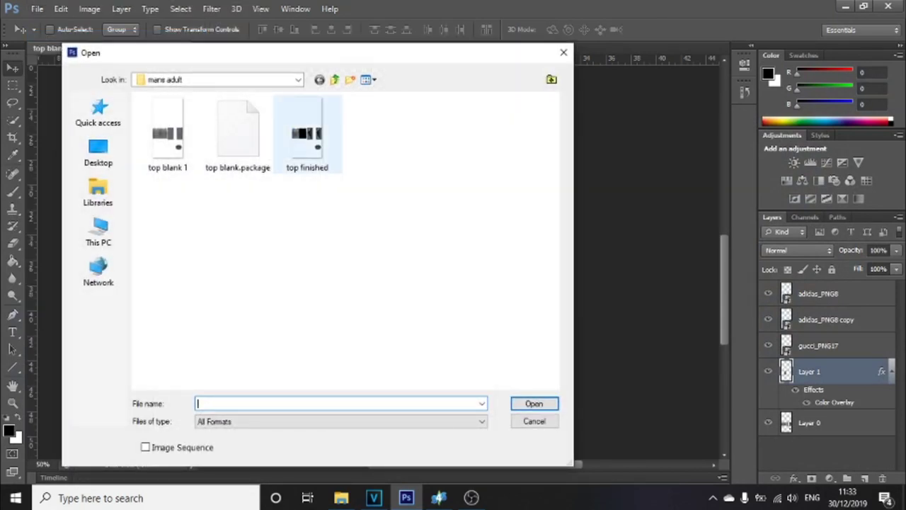
click(335, 79)
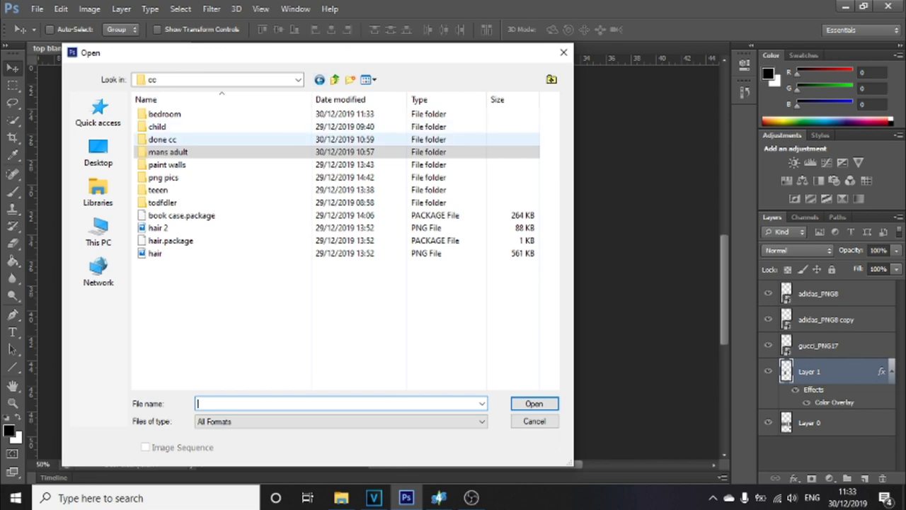
double_click(164, 114)
drag(554, 144, 554, 283)
scroll(308, 241, down, 5)
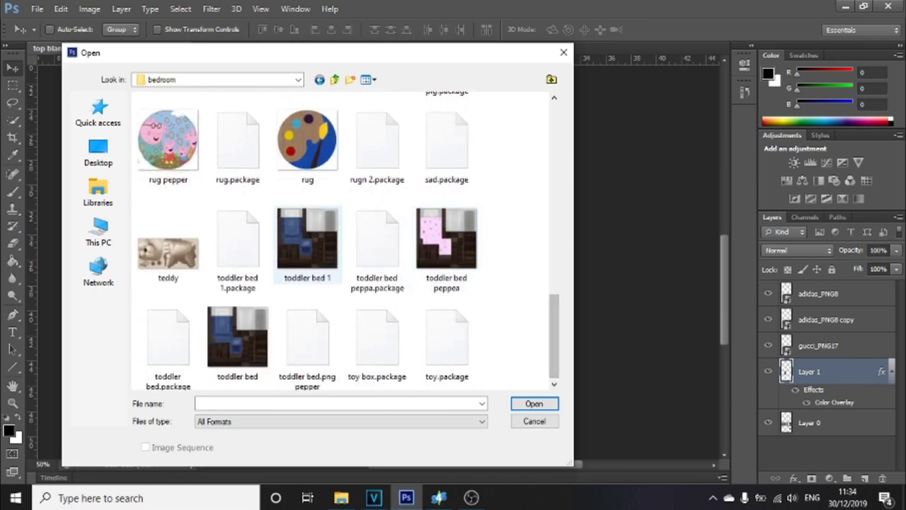
double_click(307, 241)
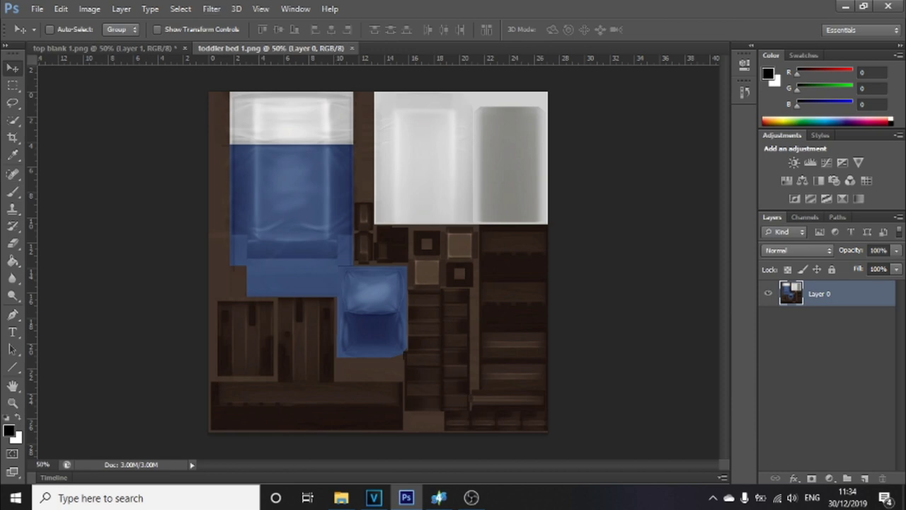
- Select the small blue pillow piece of the texture with Quick Selection and copy it onto a new layer
key(w)
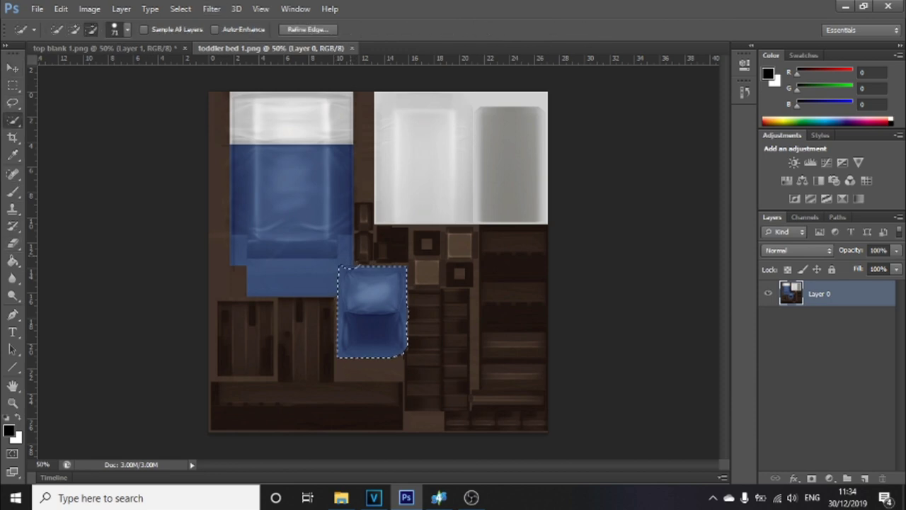
right_click(347, 290)
click(414, 103)
- Apply a magenta Color Overlay to the copied pillow layer and collapse its effects list
right_click(793, 291)
click(626, 174)
click(450, 243)
click(680, 129)
click(460, 147)
click(590, 109)
drag(652, 146, 640, 146)
click(788, 109)
click(835, 344)
click(892, 293)
- Place the Peppa Pig landscape picture into the toddler bed texture, above Layer 0
click(37, 9)
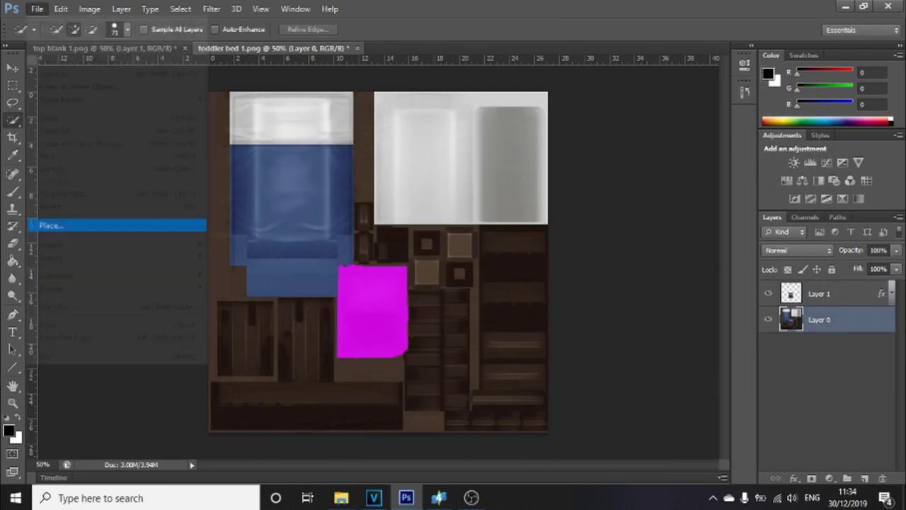
click(57, 225)
click(331, 74)
double_click(234, 127)
double_click(442, 127)
- Scale and position the placed picture so it covers the blue blanket area, and commit the transformation
drag(378, 234, 334, 259)
drag(459, 118, 334, 282)
drag(303, 305, 322, 179)
drag(359, 233, 351, 233)
mouse_move(291, 319)
mouse_down()
mouse_move(291, 250)
mouse_move(291, 297)
mouse_up()
key(Return)
key(w)
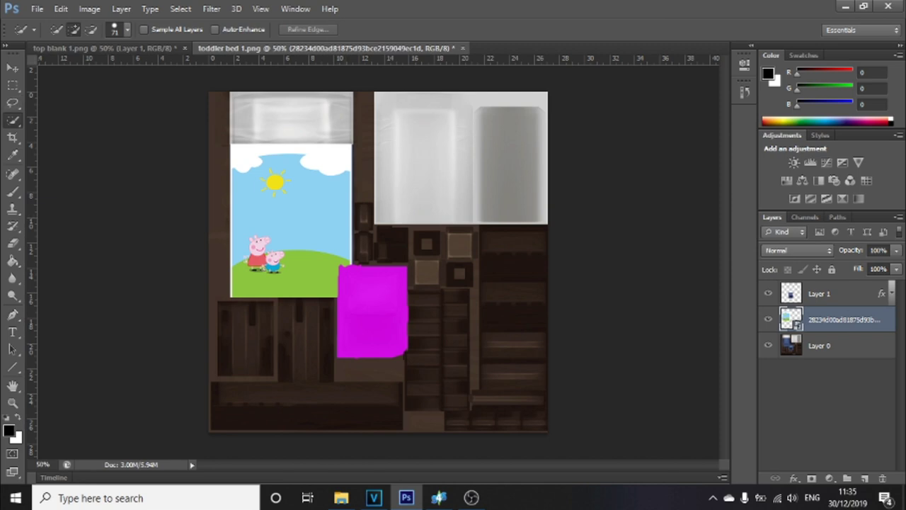
- Save the edited texture in PNG format as "toddler bed papper pig" in the bedroom folder with the Smallest / Slow compression and no interlacing
click(36, 9)
click(50, 167)
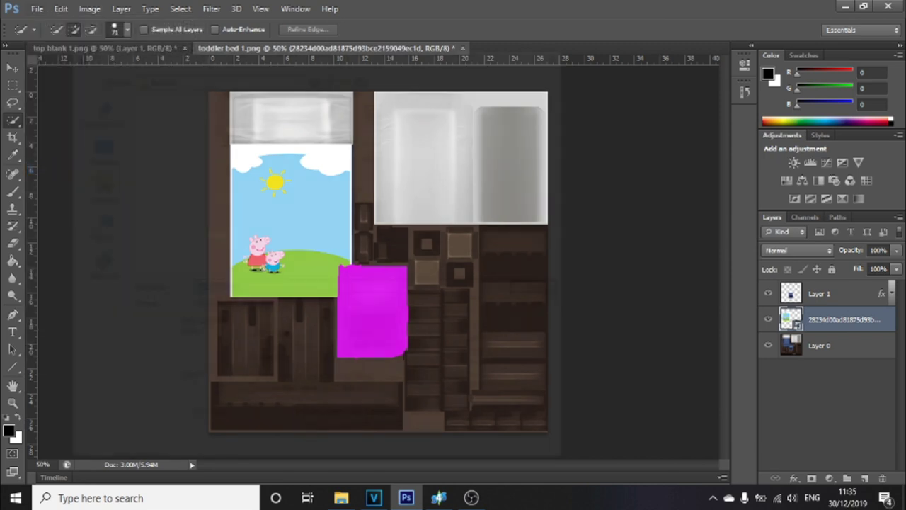
click(344, 307)
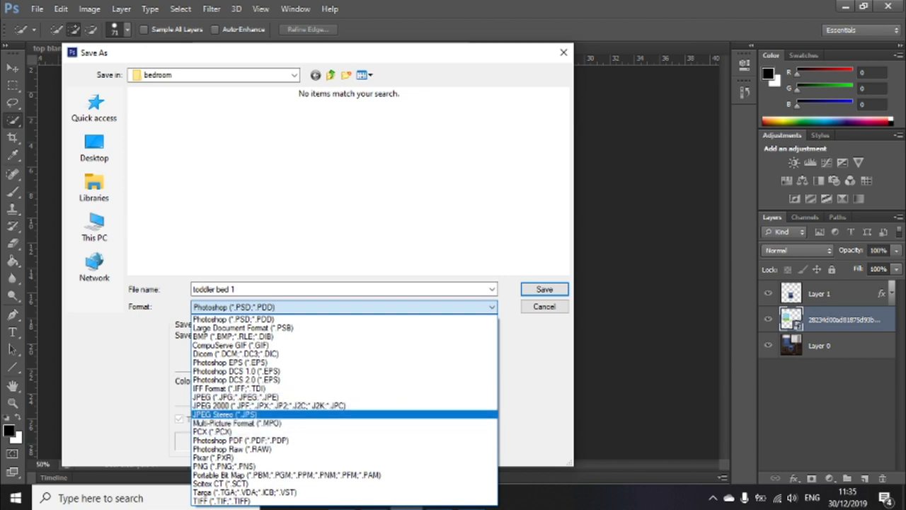
click(223, 465)
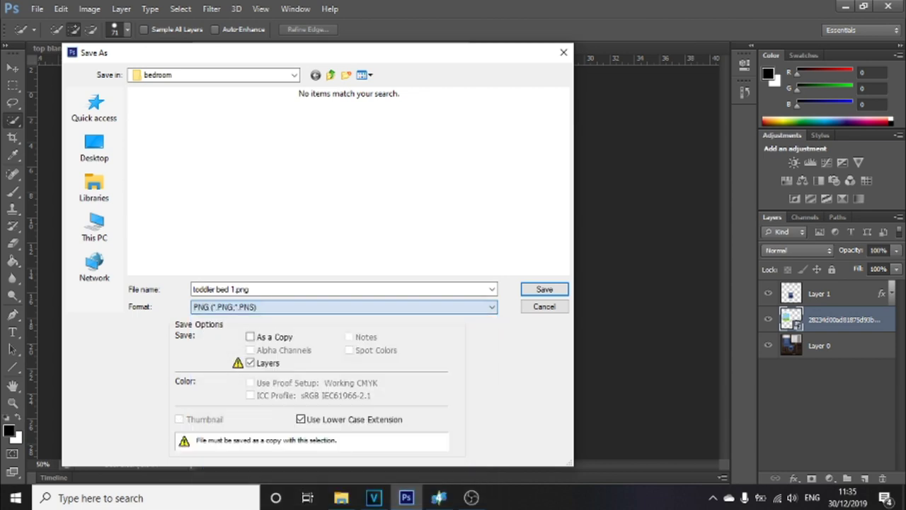
click(344, 306)
click(252, 289)
drag(250, 289, 231, 289)
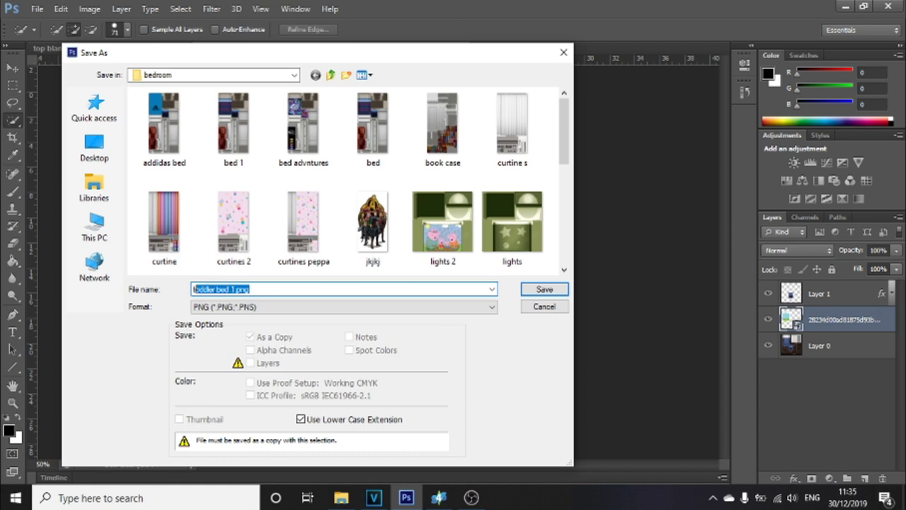
text(toddler be)
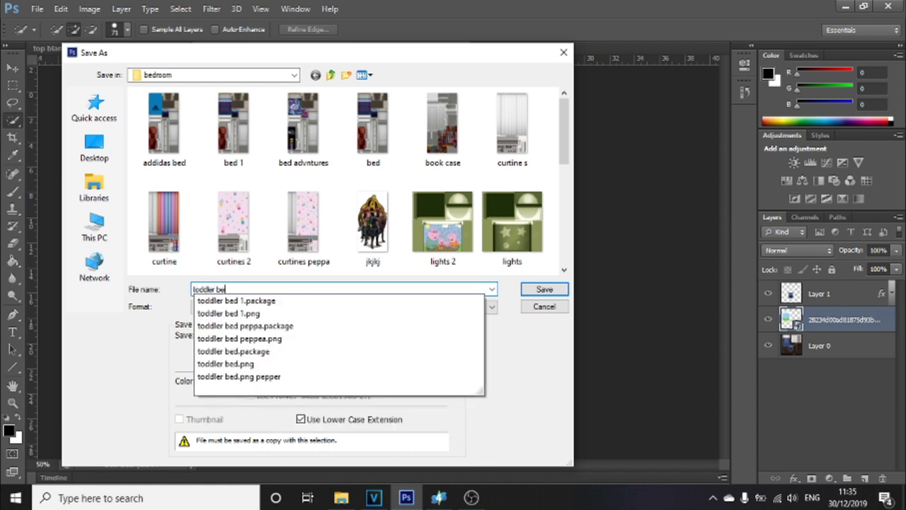
text(d pa)
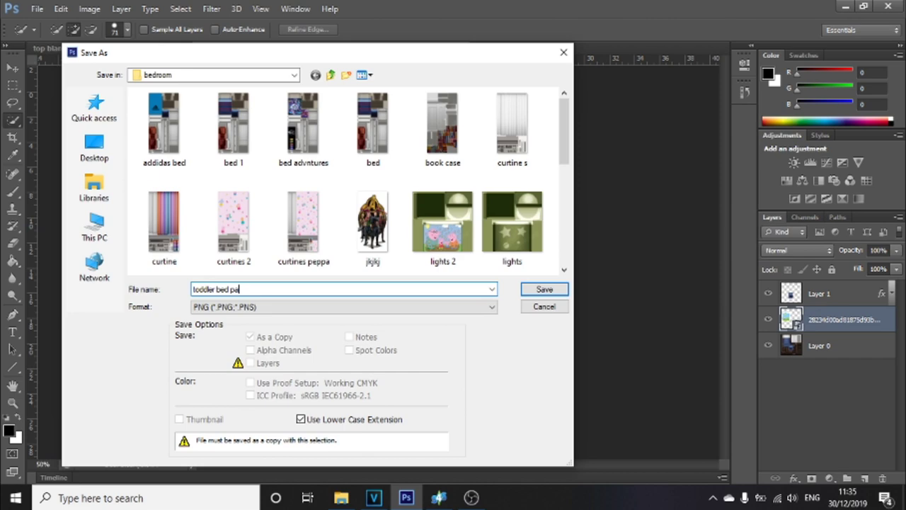
text(pper pig)
key(Return)
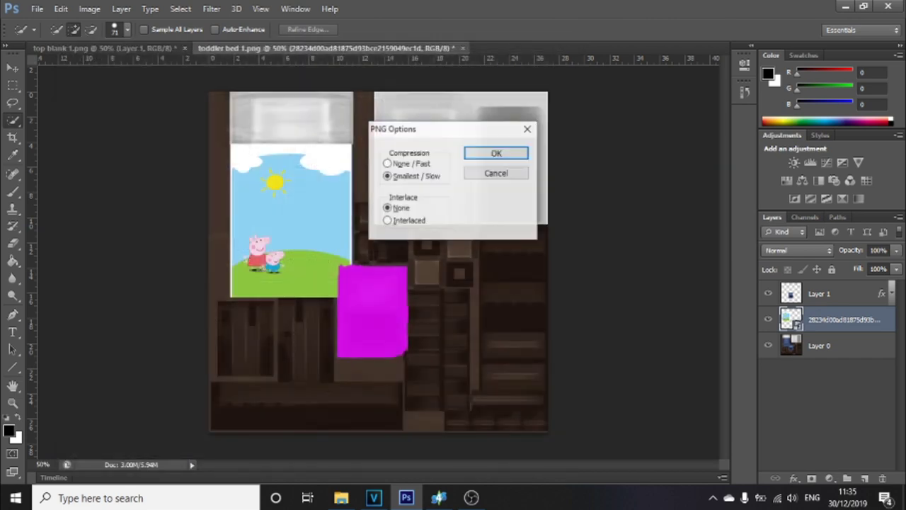
key(Return)
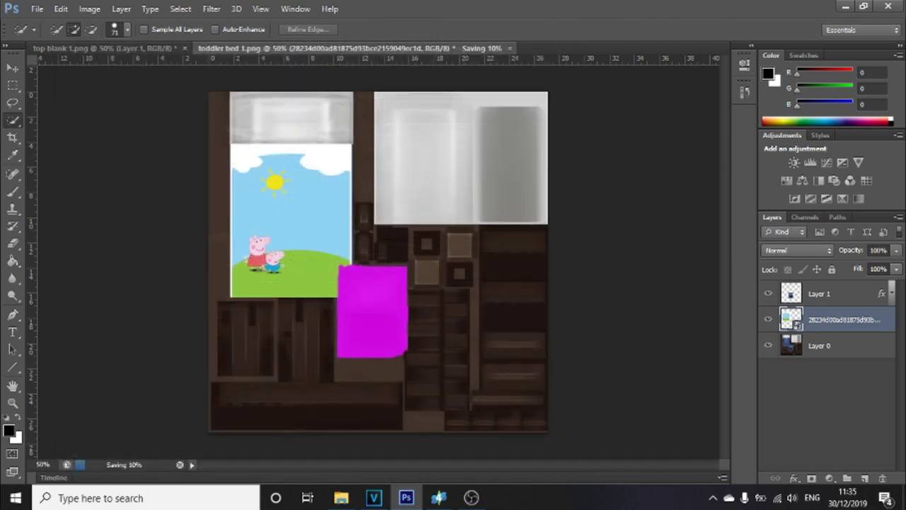
- Switch to Sims 4 Studio, import the toddler bed papper pig image as the bed's texture, and check it on the bed preview
click(438, 497)
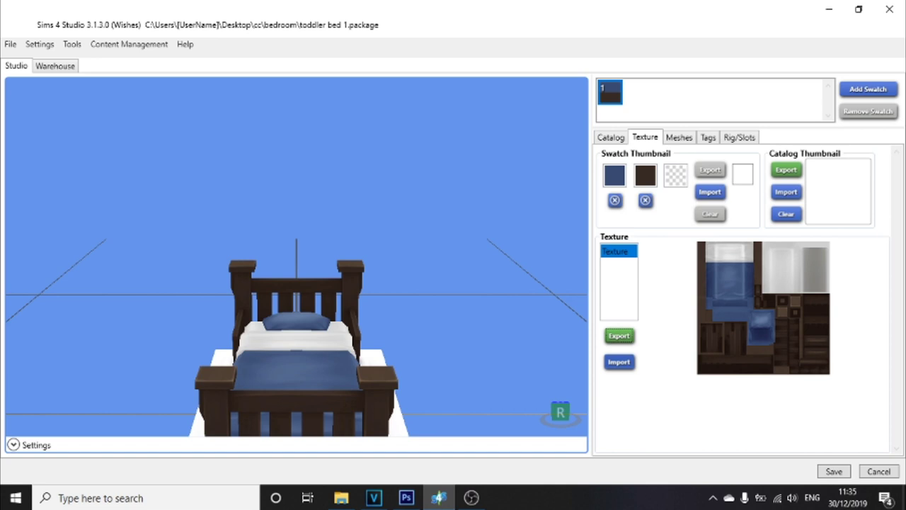
click(619, 361)
drag(441, 106, 442, 127)
scroll(311, 113, down, 8)
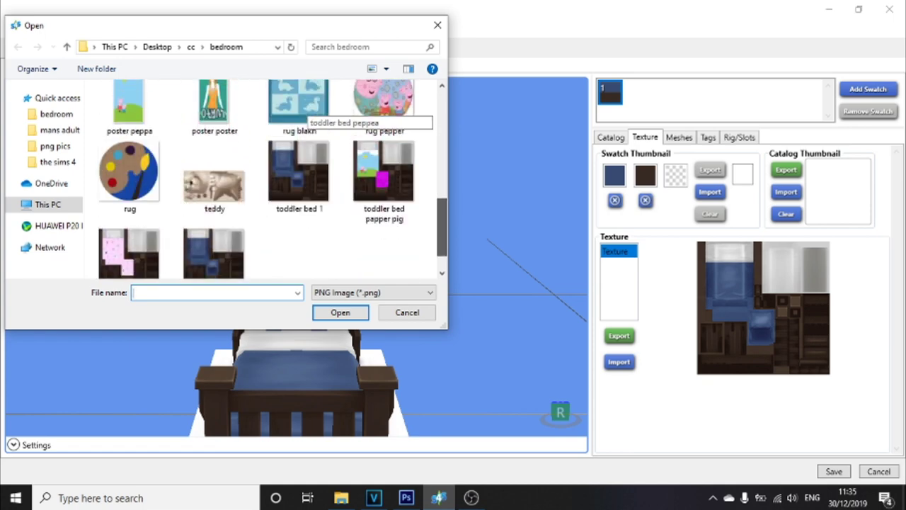
double_click(383, 145)
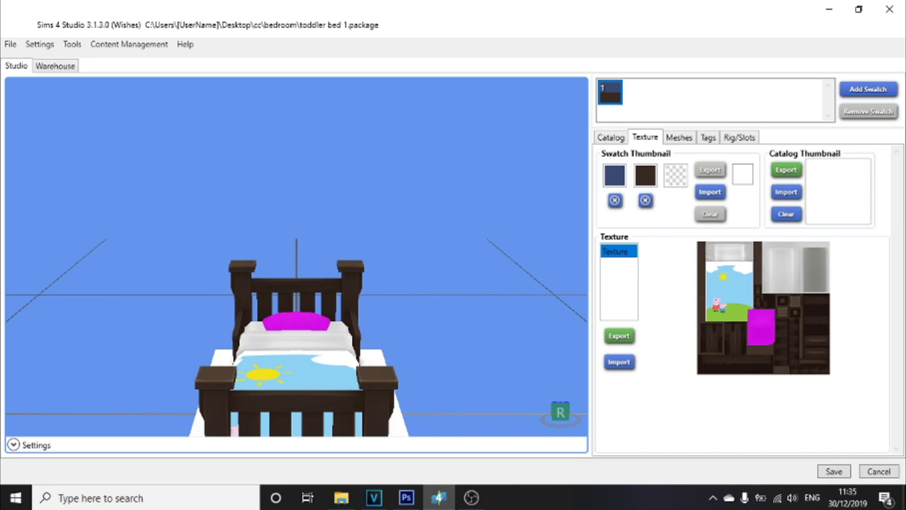
scroll(297, 333, down, 4)
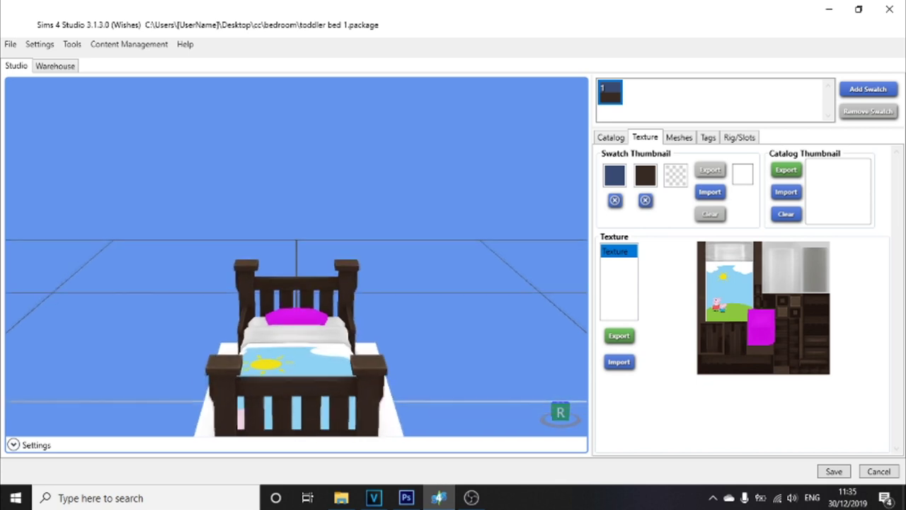
middle_drag(297, 332, 249, 332)
scroll(297, 333, up, 1)
scroll(296, 333, down, 1)
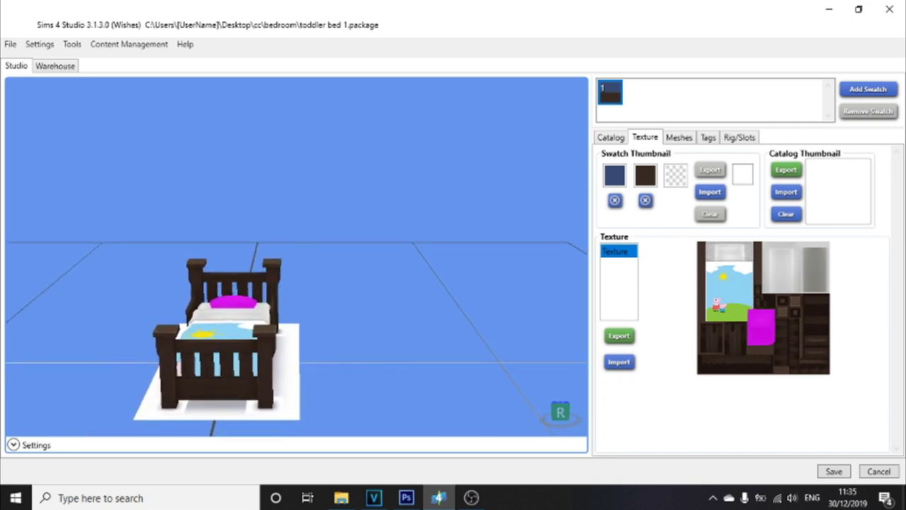
- Save the package as "toddler bed pepper pig" in the cc\done cc folder
click(10, 44)
click(39, 91)
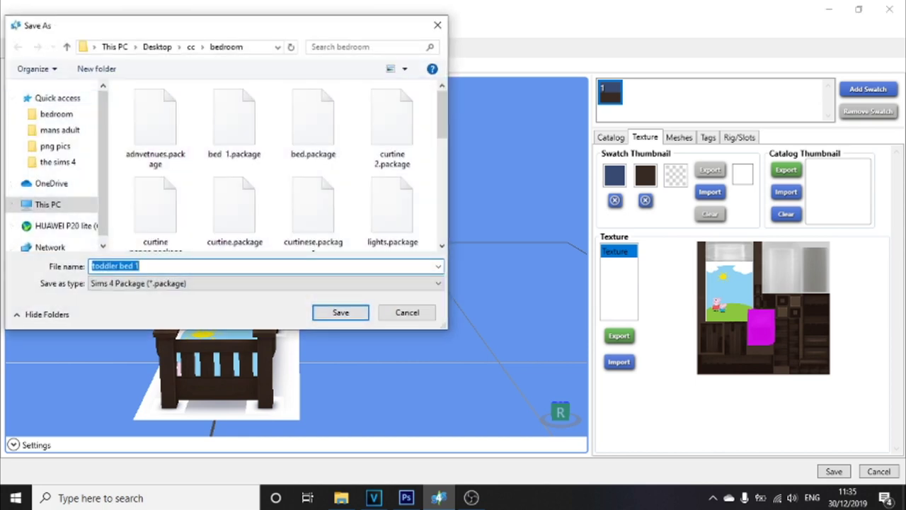
click(190, 47)
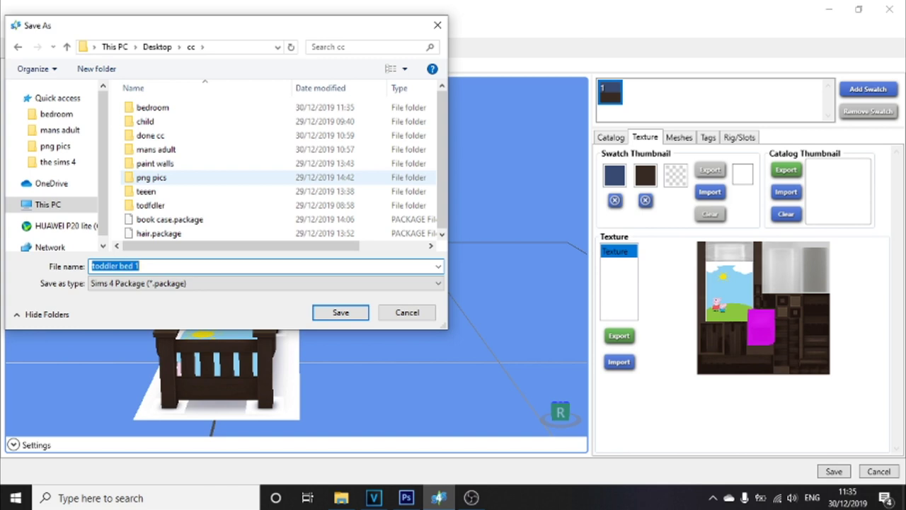
double_click(150, 135)
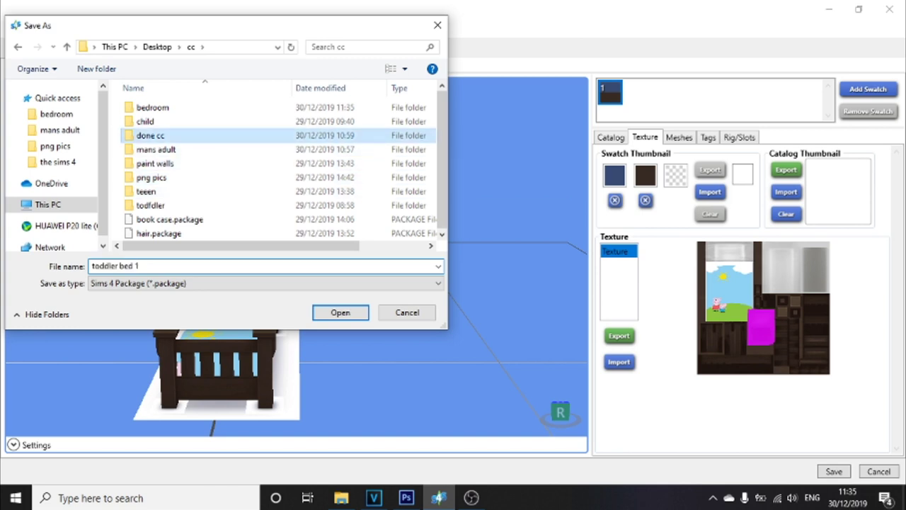
drag(139, 266, 135, 266)
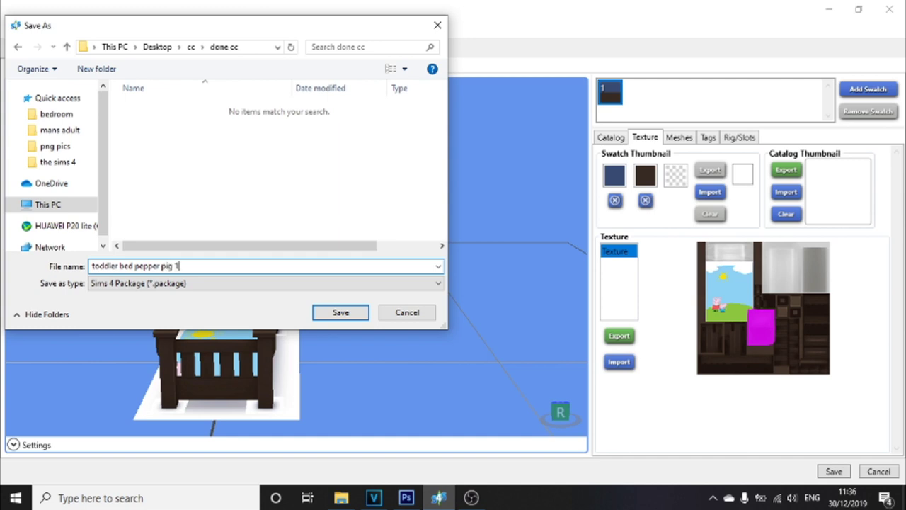
key(Escape)
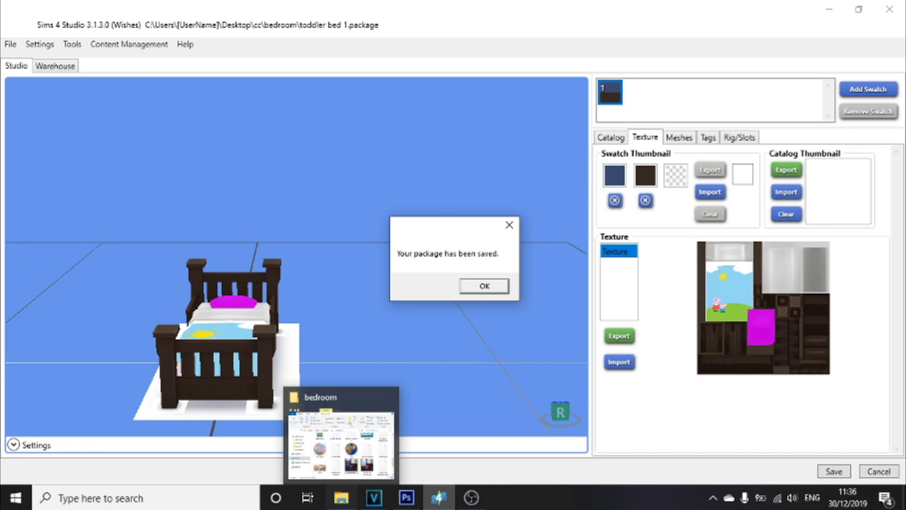
key(Return)
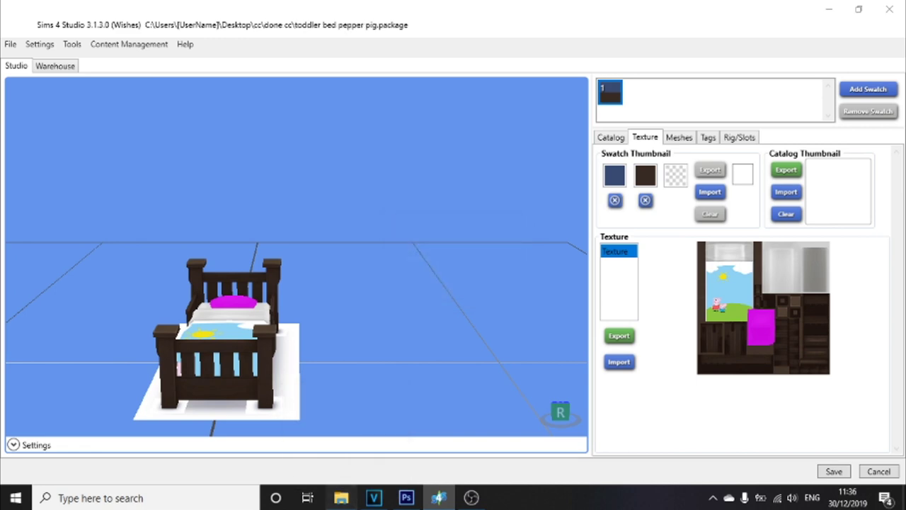
- Switch to File Explorer, open the cc\done cc folder, and select the toddler bed pepper pig package
click(341, 498)
mouse_move(627, 286)
mouse_down()
mouse_move(627, 321)
mouse_move(627, 287)
mouse_up()
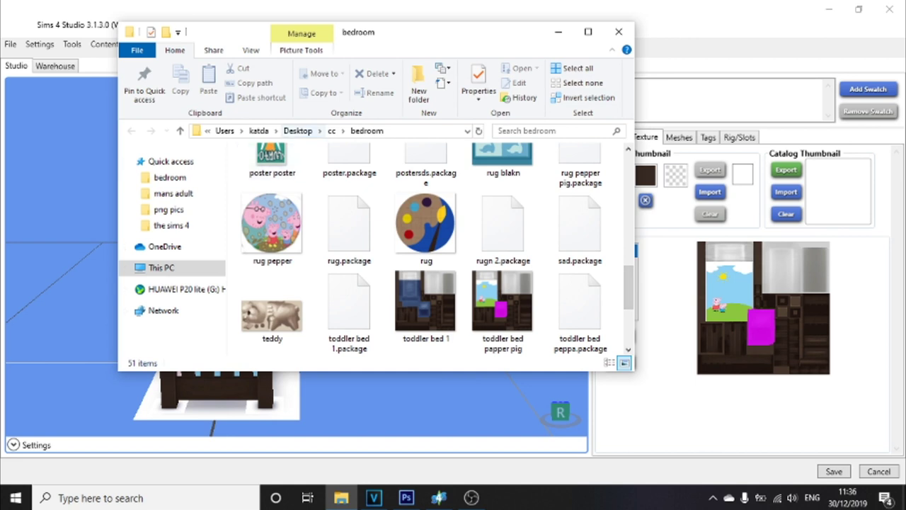
click(332, 130)
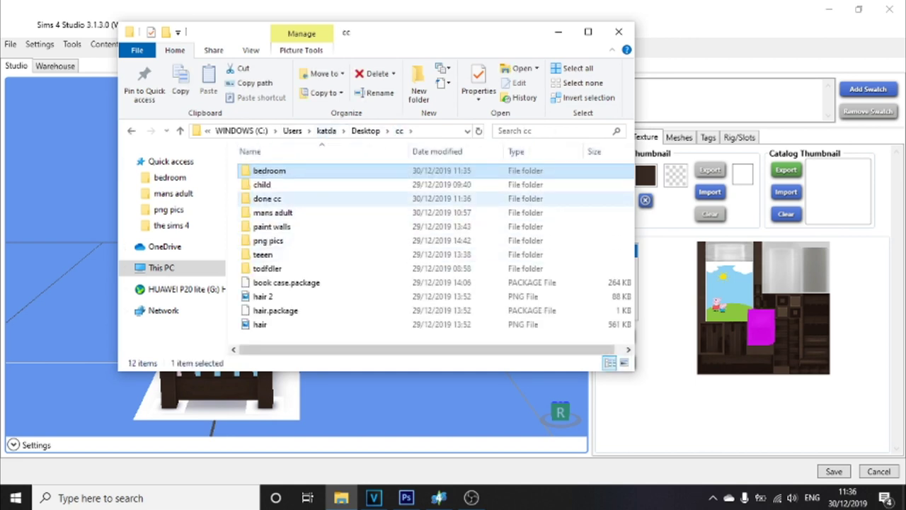
double_click(267, 198)
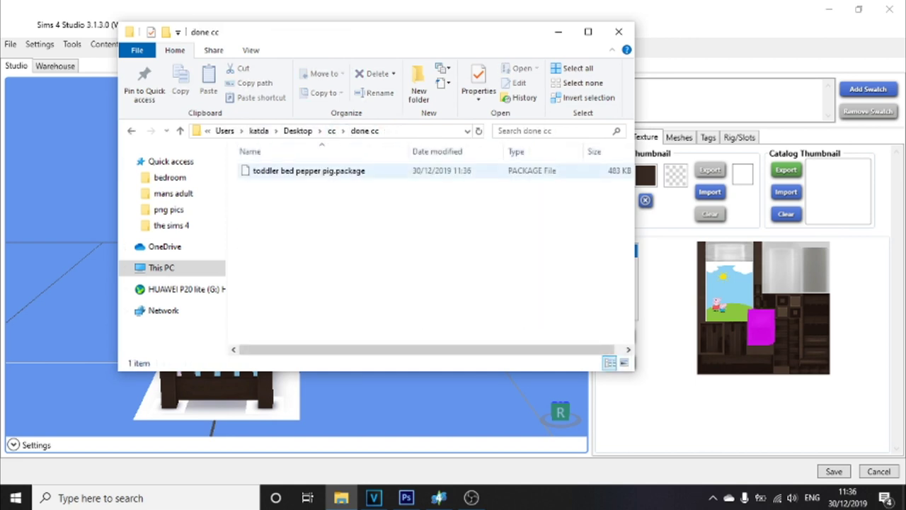
click(309, 171)
- Open the Mods folder inside Electronic Arts\The Sims 4 in another File Explorer window
key(super+d)
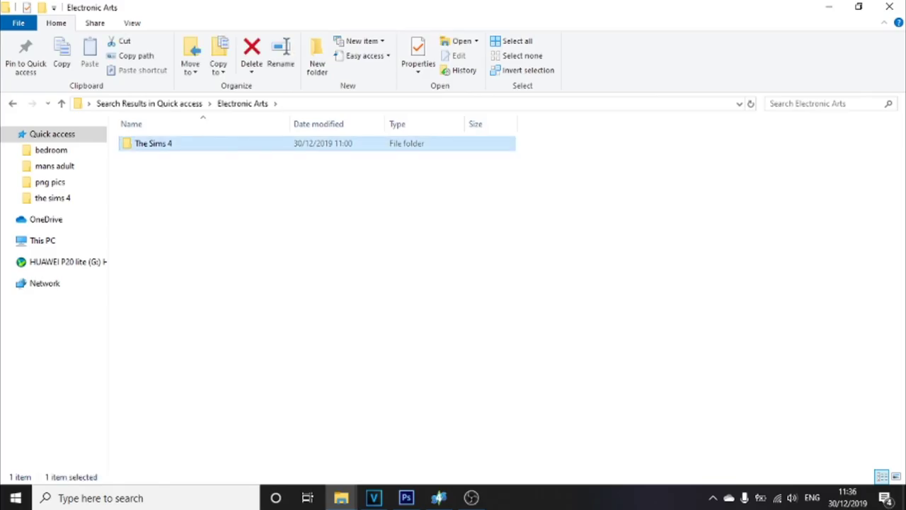
double_click(151, 143)
click(144, 171)
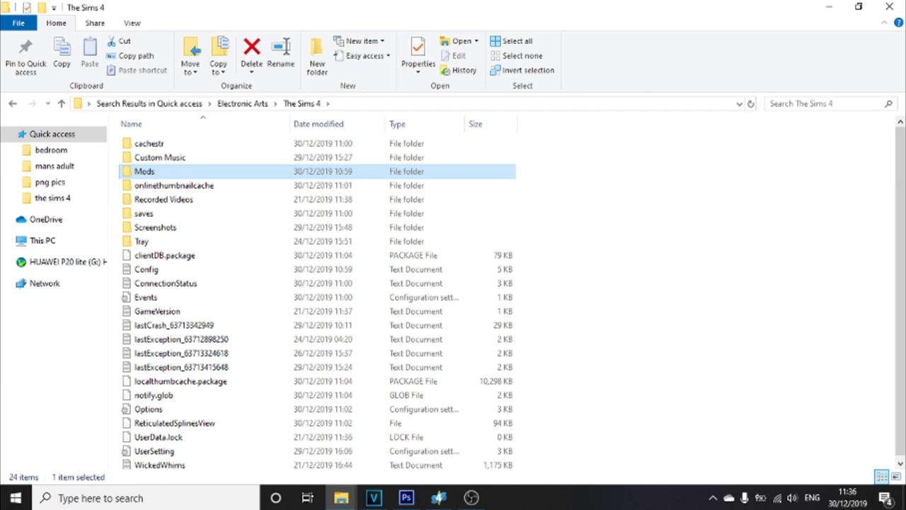
double_click(144, 171)
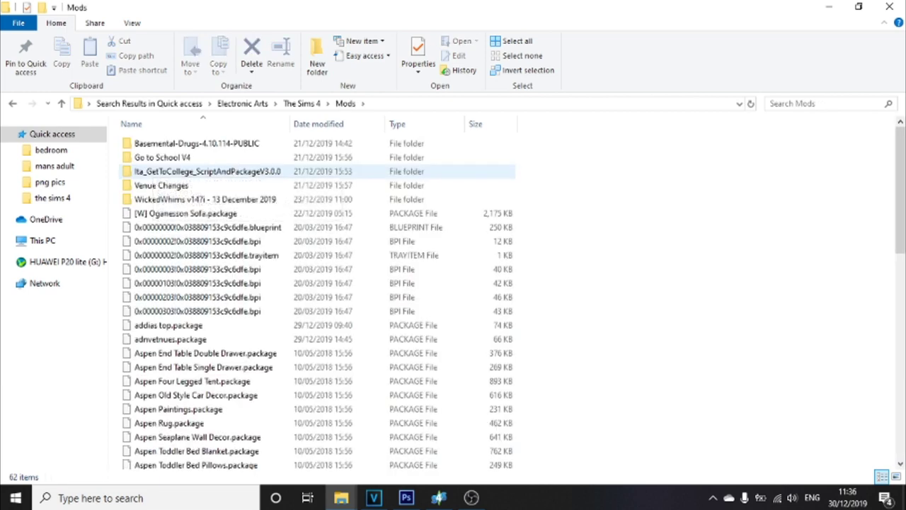
- Move the toddler bed pepper pig package from done cc into the Mods folder and close both folder windows
mouse_move(341, 497)
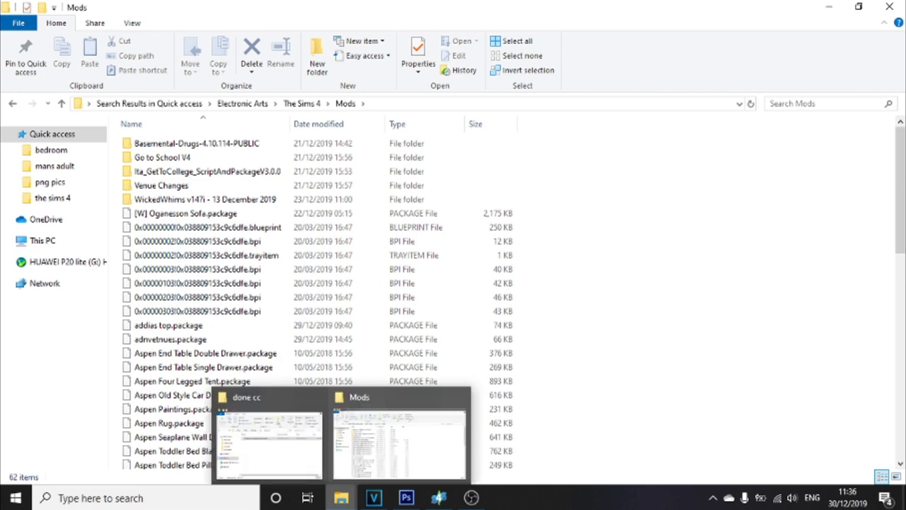
click(279, 433)
drag(308, 170, 657, 438)
drag(417, 164, 641, 426)
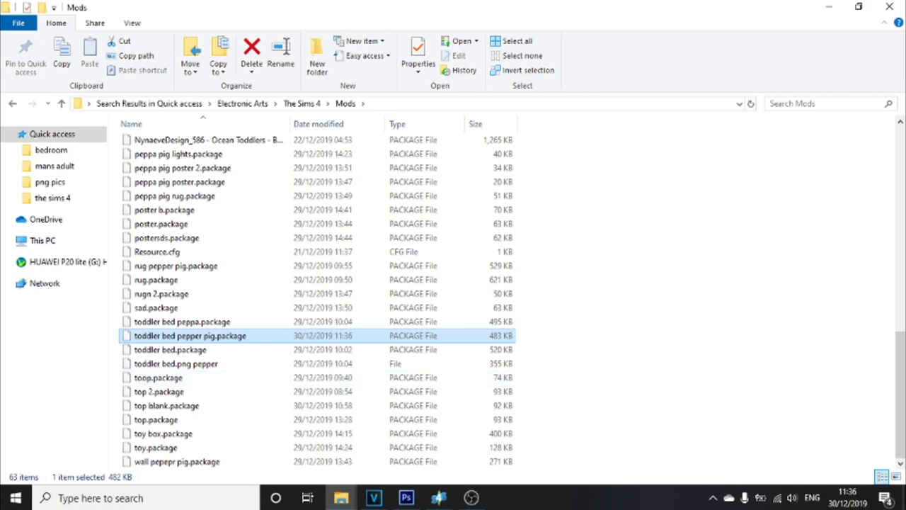
click(888, 6)
click(618, 32)
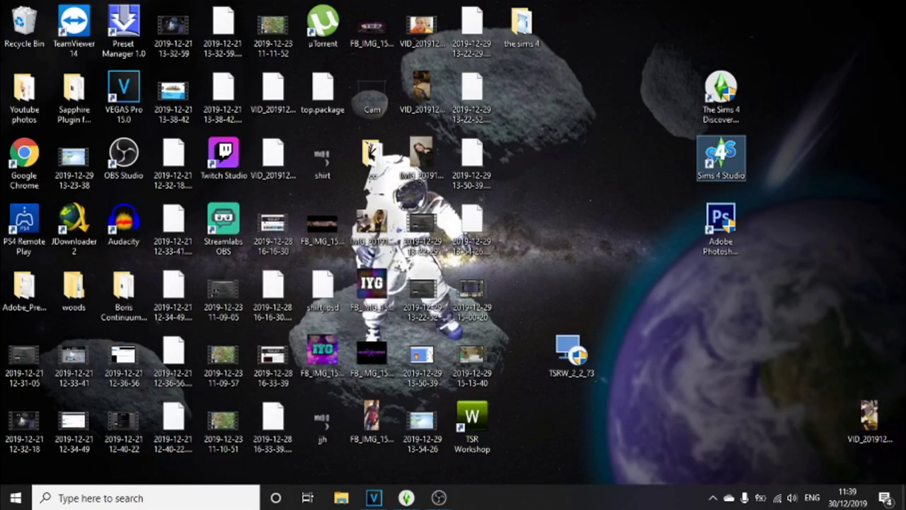
- Launch Sims 4 Studio, switch to The Sims 4, and open the bed items of the kids' room in the build catalogue
double_click(721, 157)
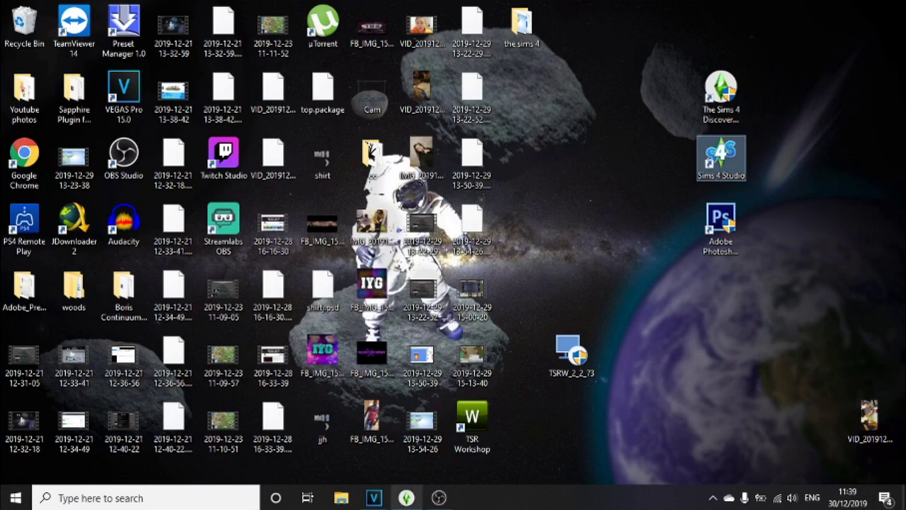
click(406, 497)
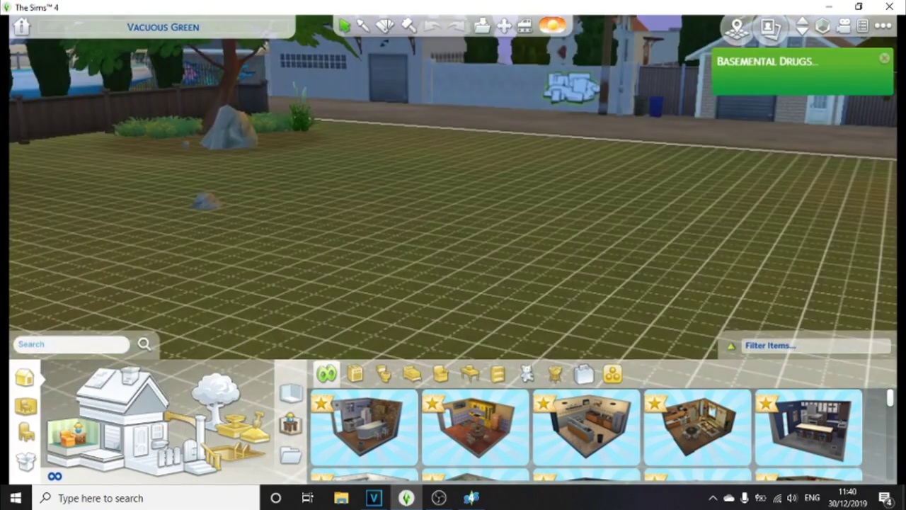
click(25, 406)
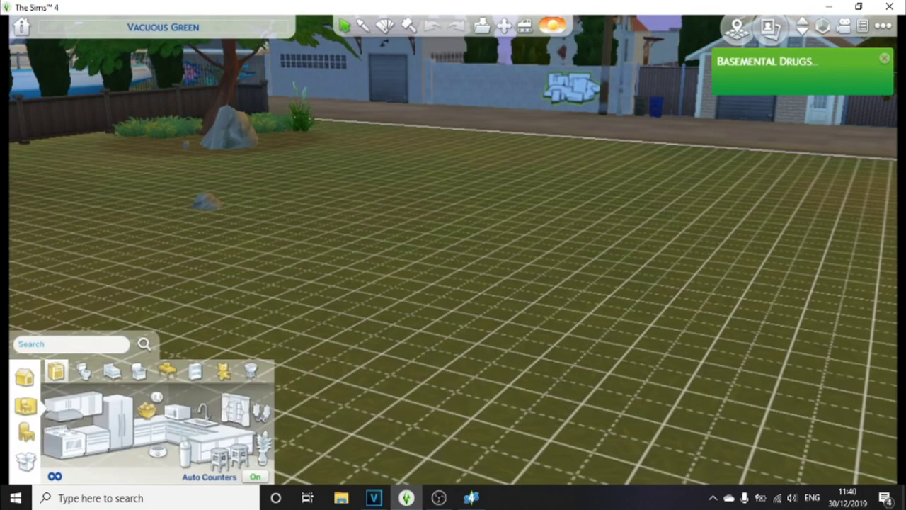
click(223, 370)
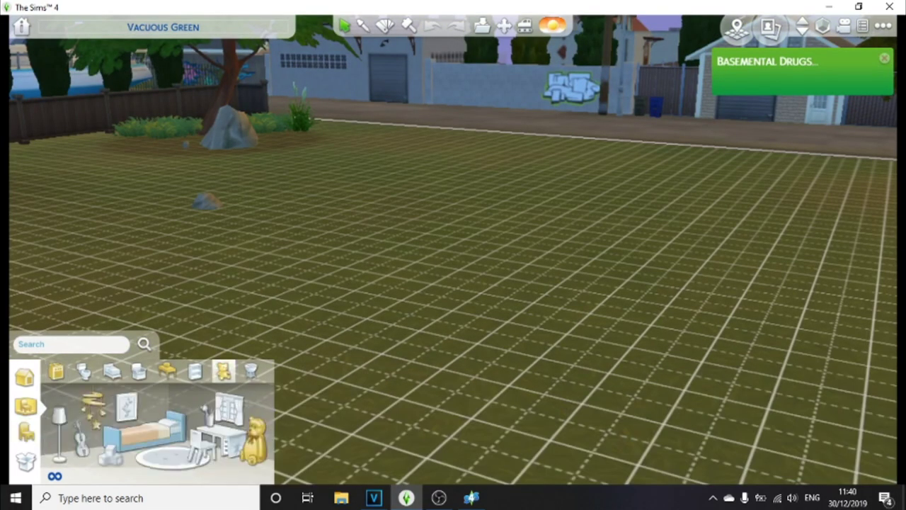
click(145, 428)
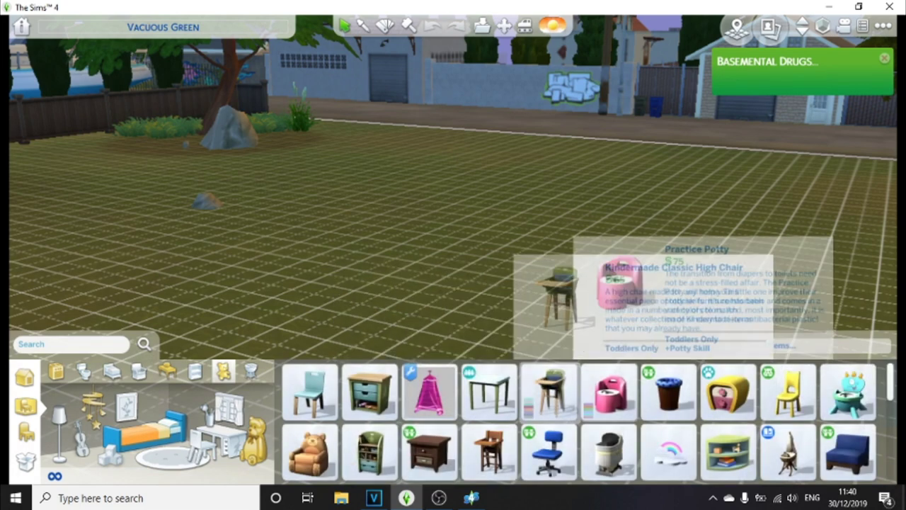
- Filter the kids' room catalogue to show only custom content
click(814, 344)
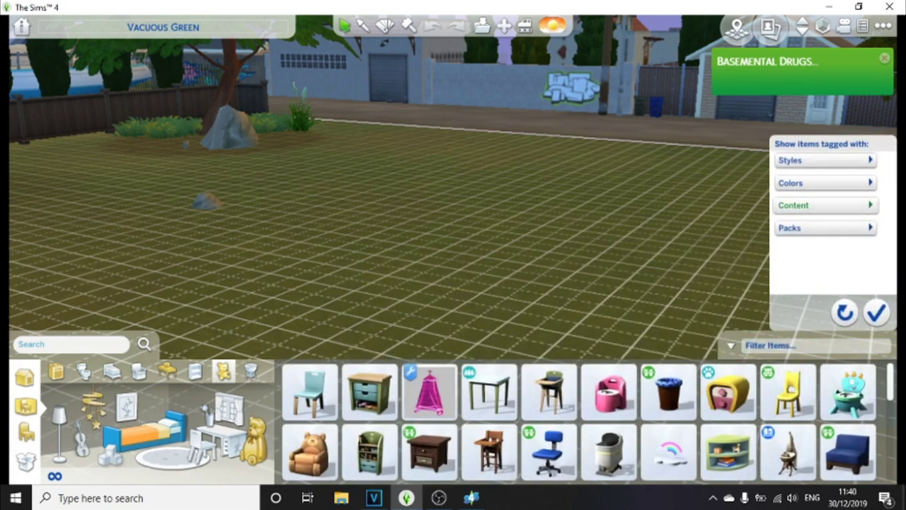
click(824, 205)
click(790, 264)
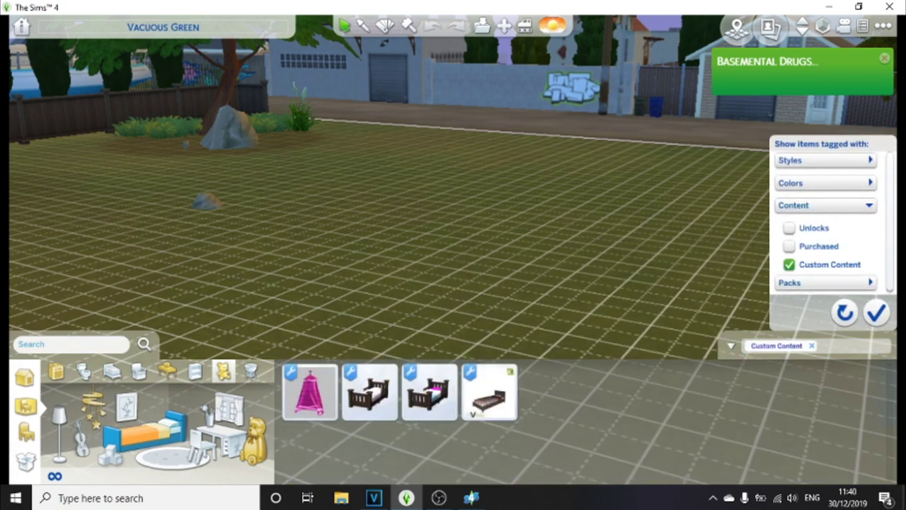
- Place the custom toddler bed with the purple pillow on the lot and examine its bedding from above
click(430, 392)
click(345, 260)
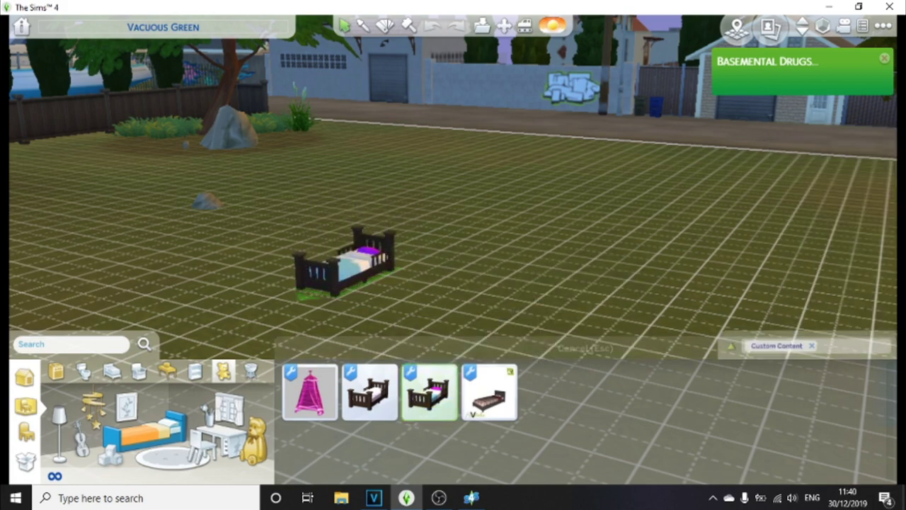
click(843, 26)
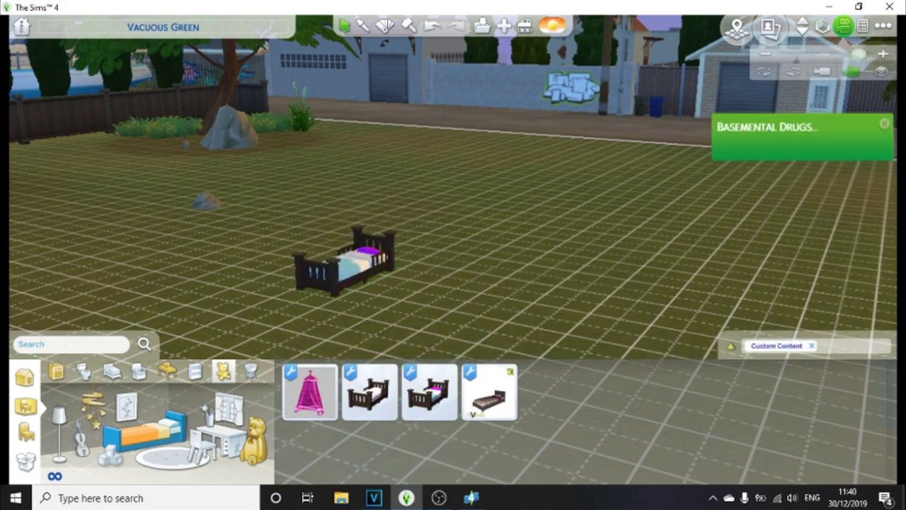
click(881, 83)
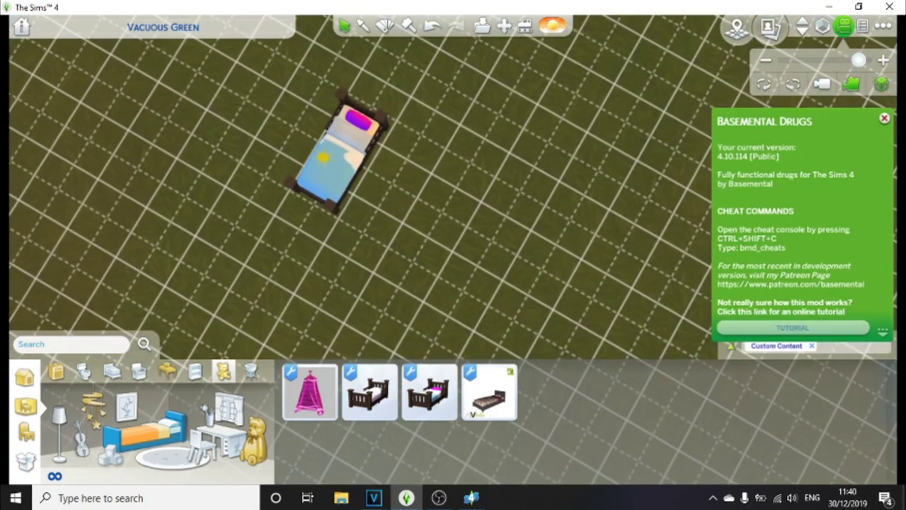
scroll(453, 213, up, 3)
middle_drag(488, 191, 474, 205)
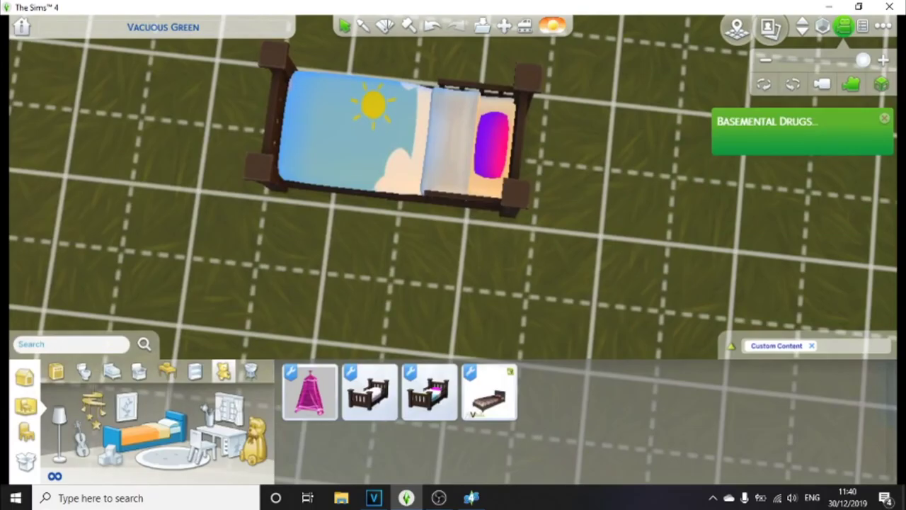
key(t)
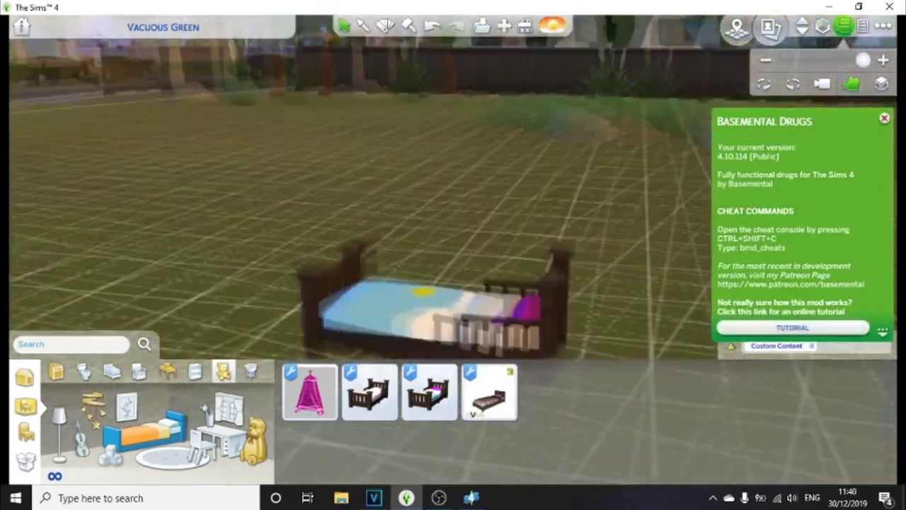
key(t)
- Place the other custom toddler bed and the blue adidas single bed in a row beside the first bed
click(369, 392)
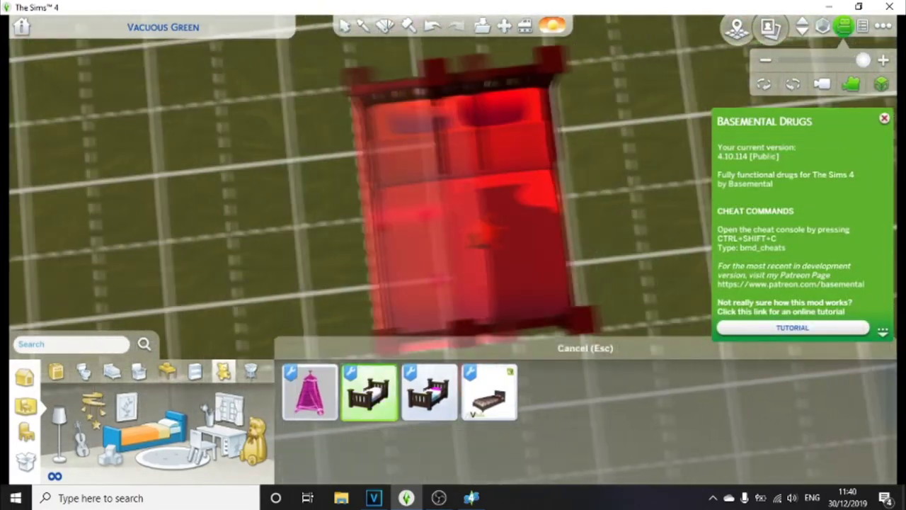
click(276, 233)
key(a)
key(s)
click(26, 432)
click(310, 392)
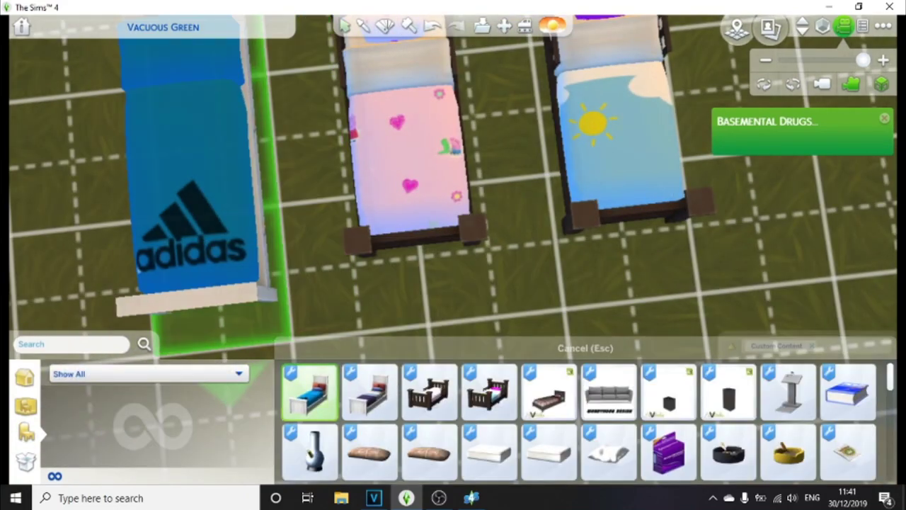
click(203, 182)
- Place the rectangular and round Peppa Pig family rugs from the custom content on the grass near the beds
key(a)
scroll(549, 421, down, 10)
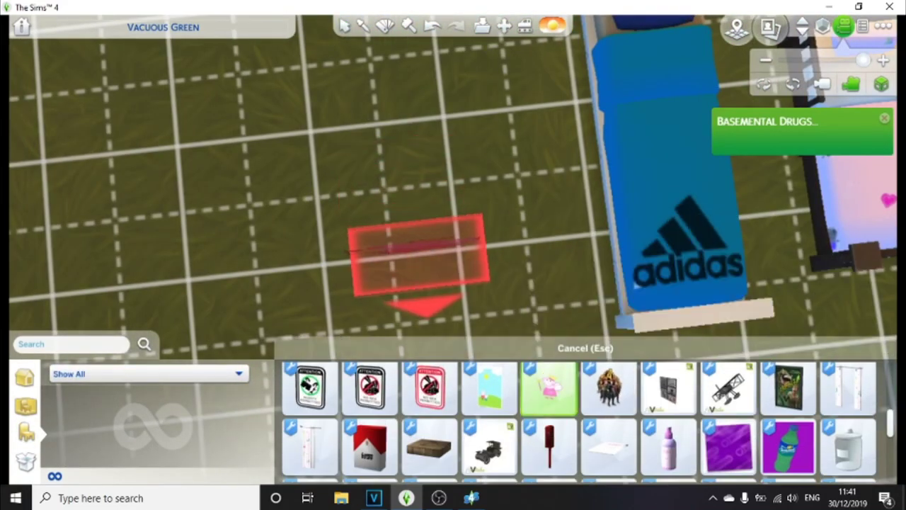
click(309, 446)
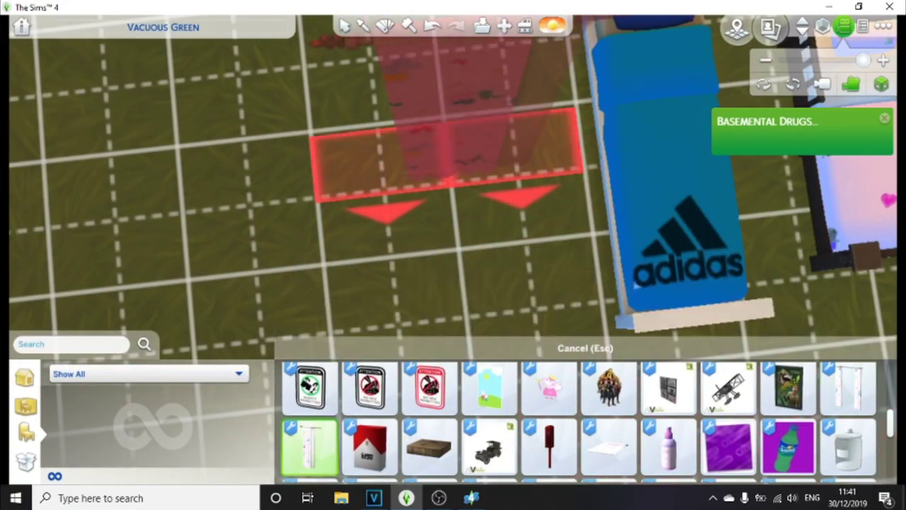
scroll(587, 421, down, 5)
click(368, 397)
click(654, 188)
scroll(630, 176, down, 4)
right_drag(630, 177, 700, 170)
scroll(580, 326, up, 1)
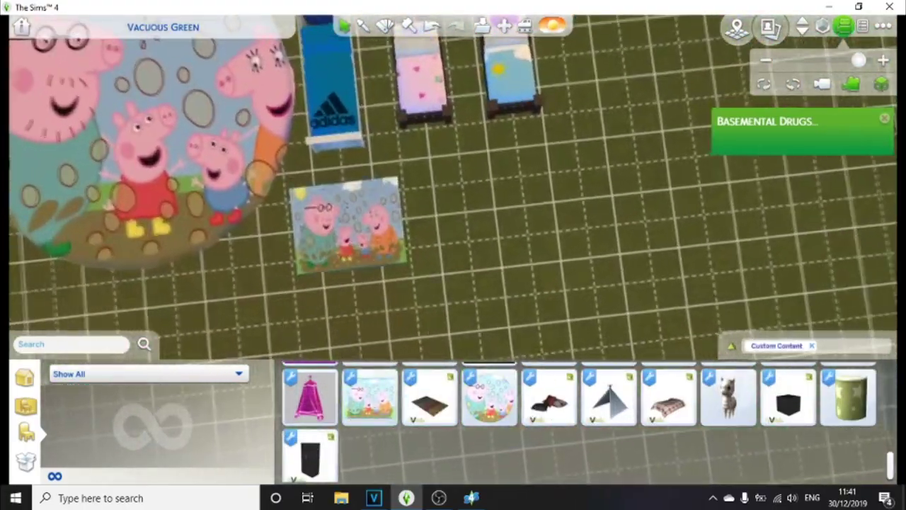
scroll(453, 249, down, 2)
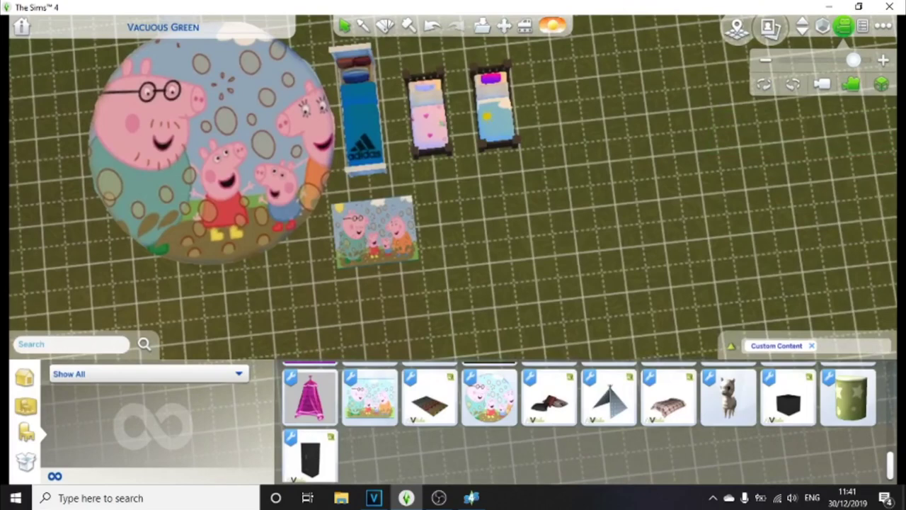
- Switch to Sims 4 Studio, create a 3D mesh package named kjhnjk from the grey four-drawer dresser, and open its mesh settings
click(470, 497)
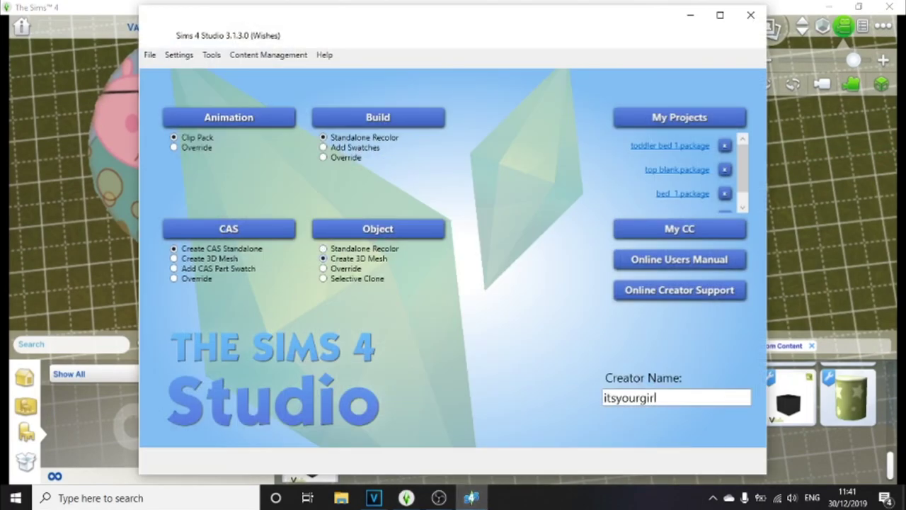
click(377, 228)
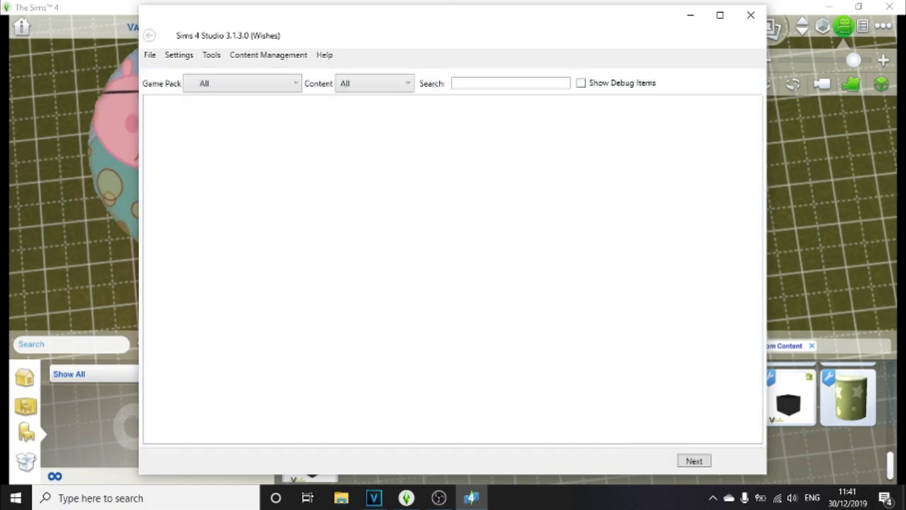
click(422, 155)
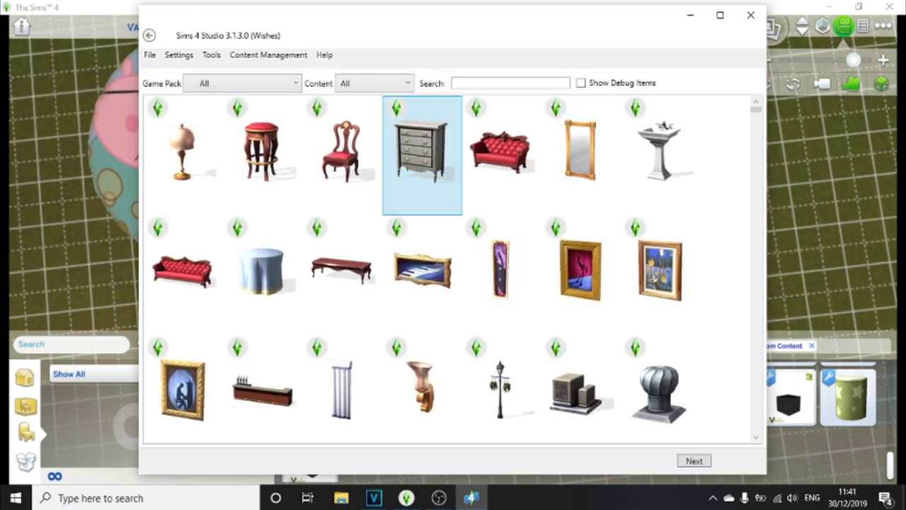
click(694, 460)
text(kjhn)
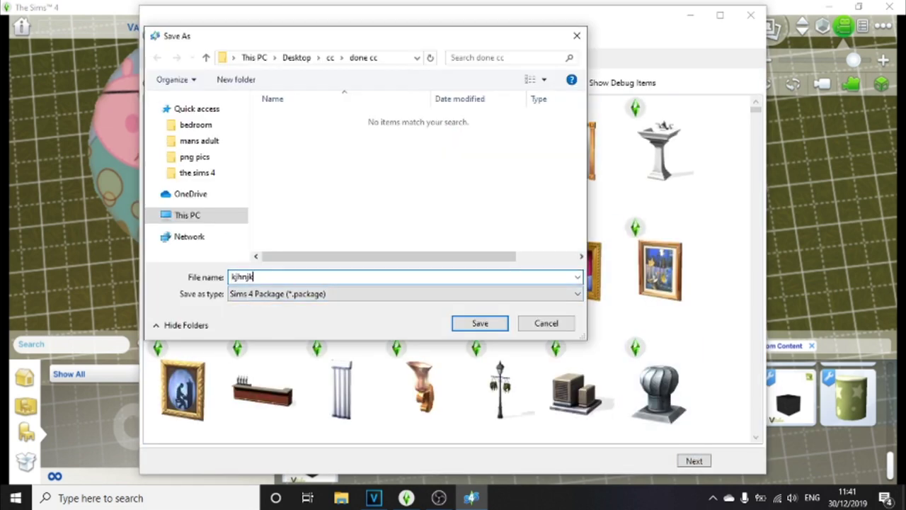
text(jk)
key(Return)
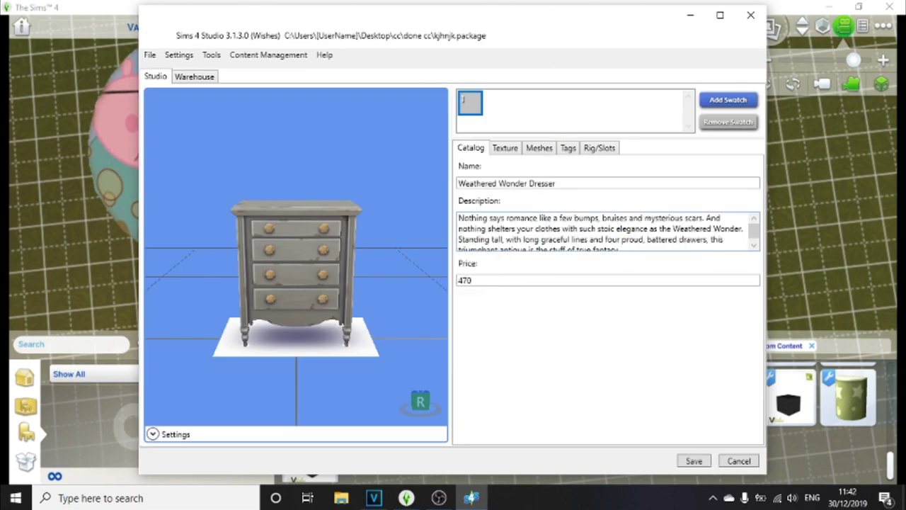
click(538, 147)
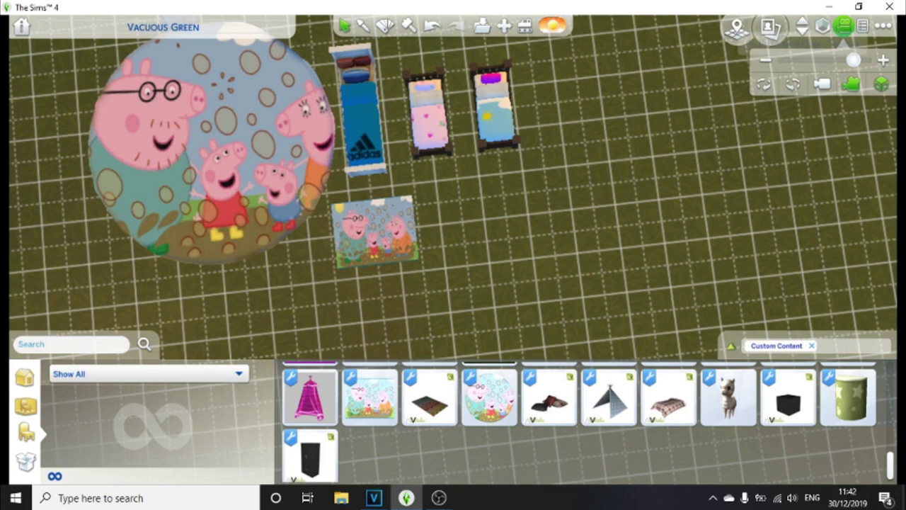
click(438, 497)
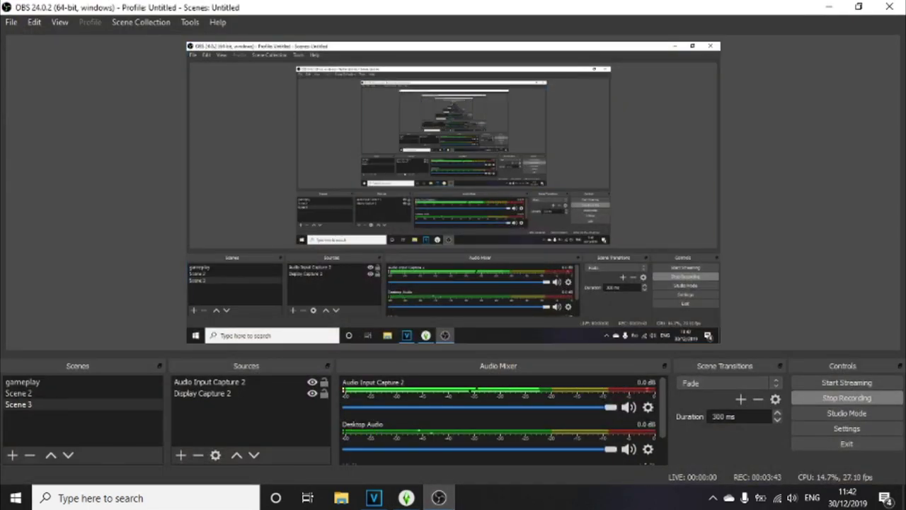
click(407, 497)
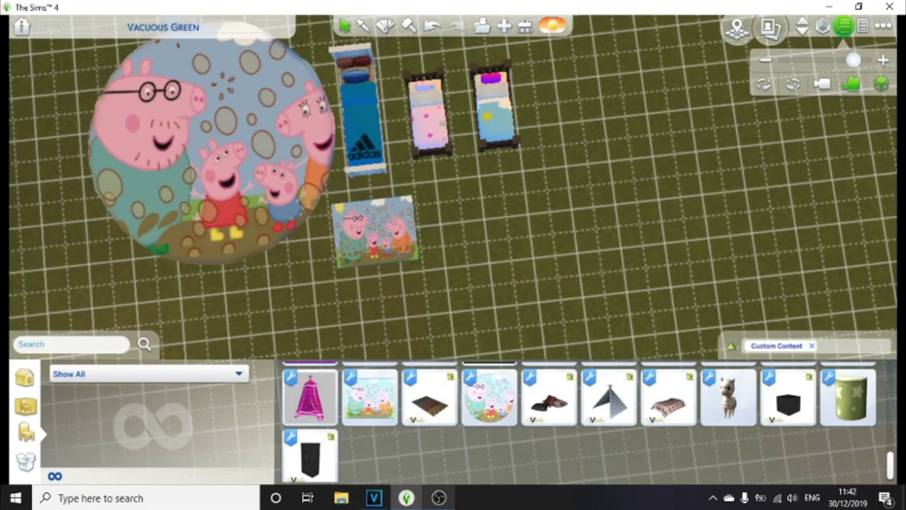